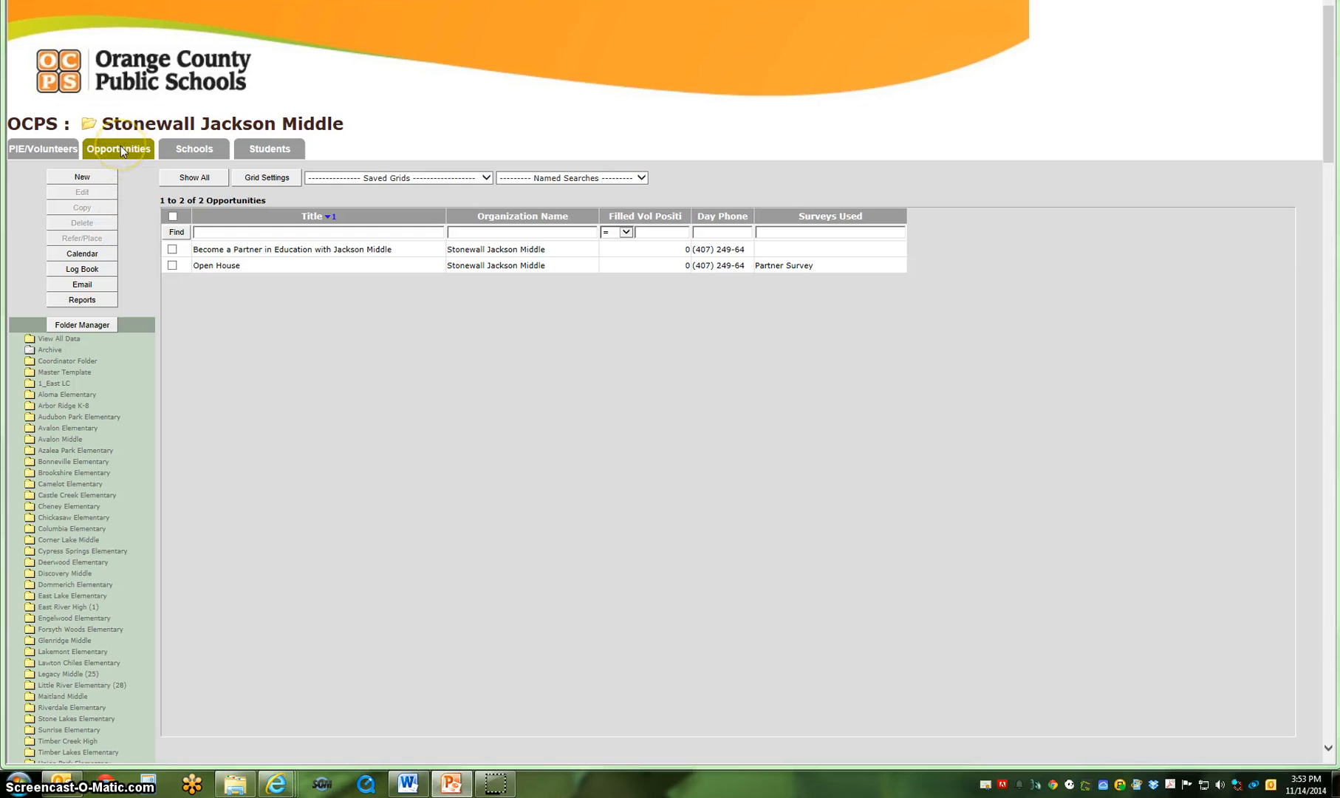
Start a new opportunity for the school and enlarge its profile window so that more of the form fits.
left_click(95, 177)
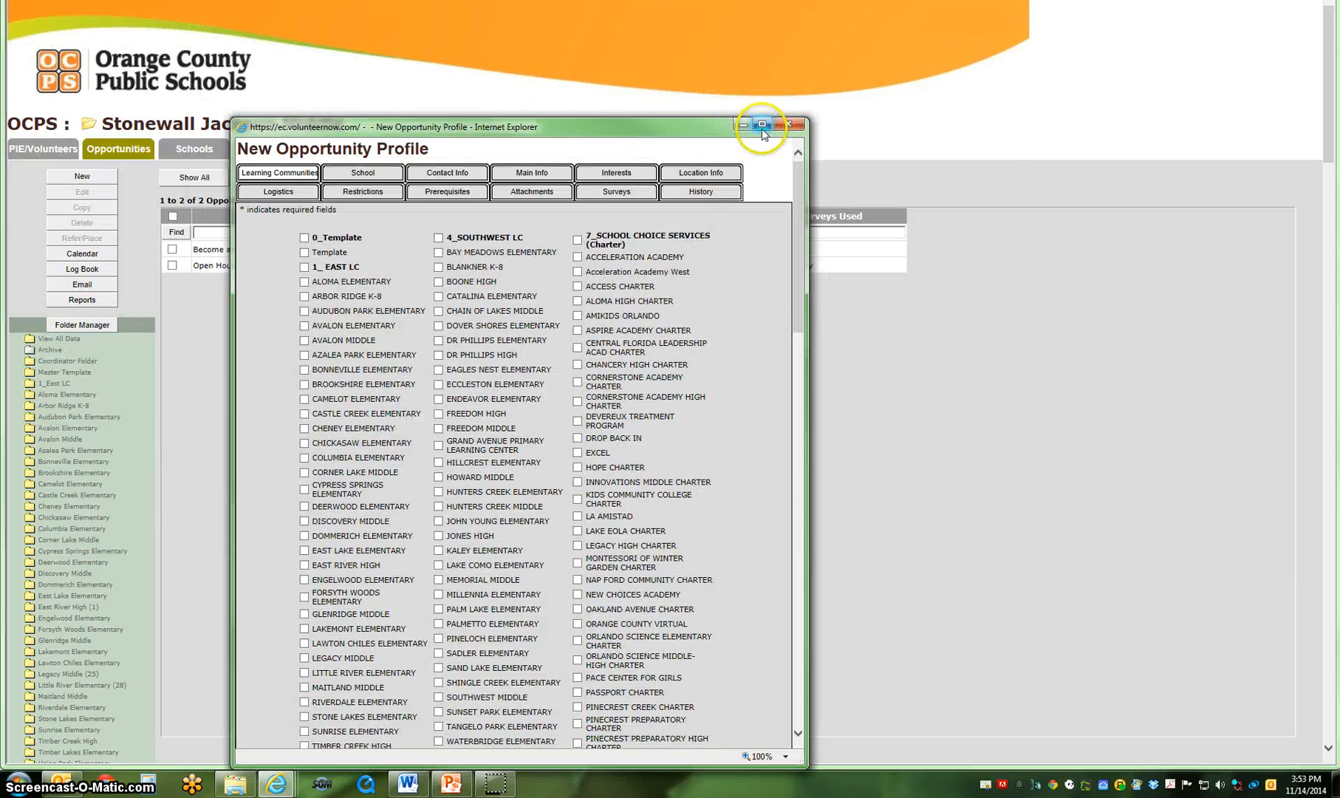
left_click(762, 126)
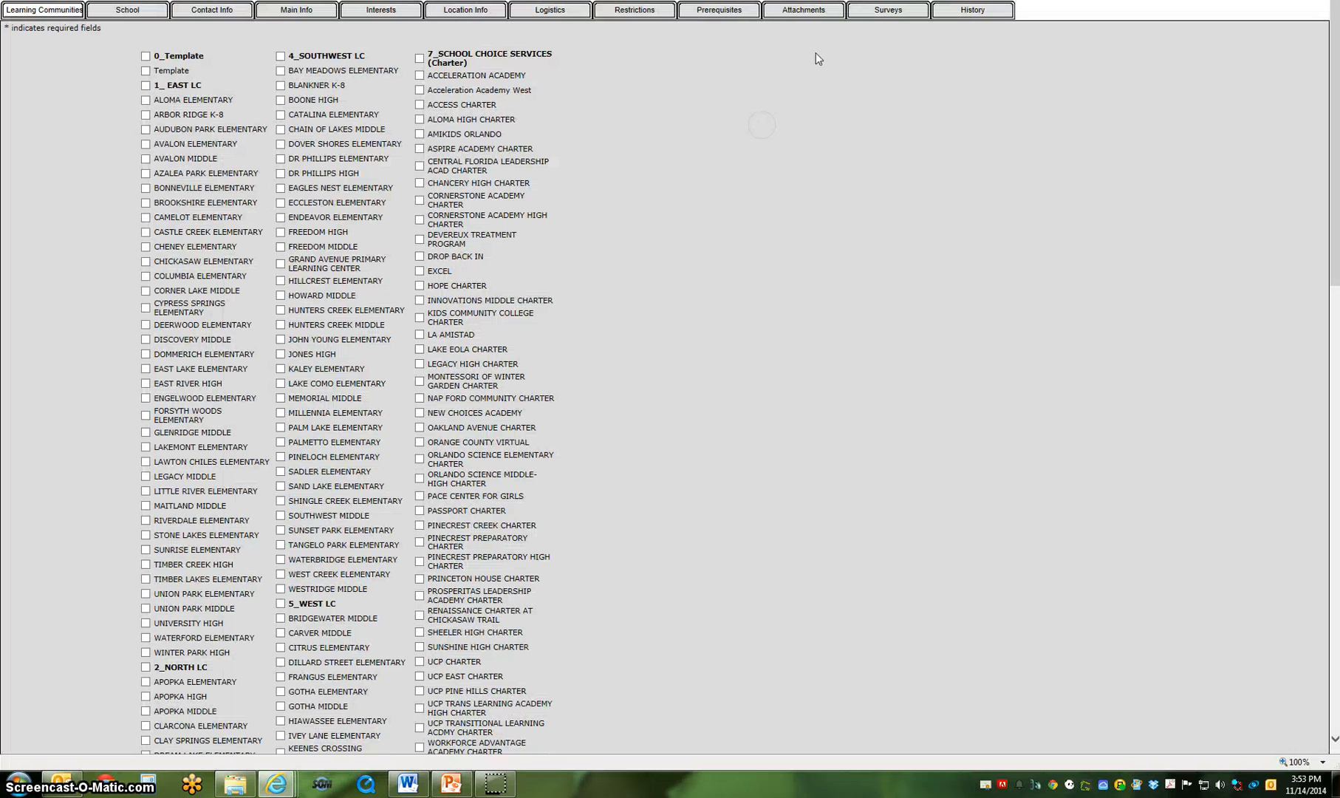
left_click(1294, 2)
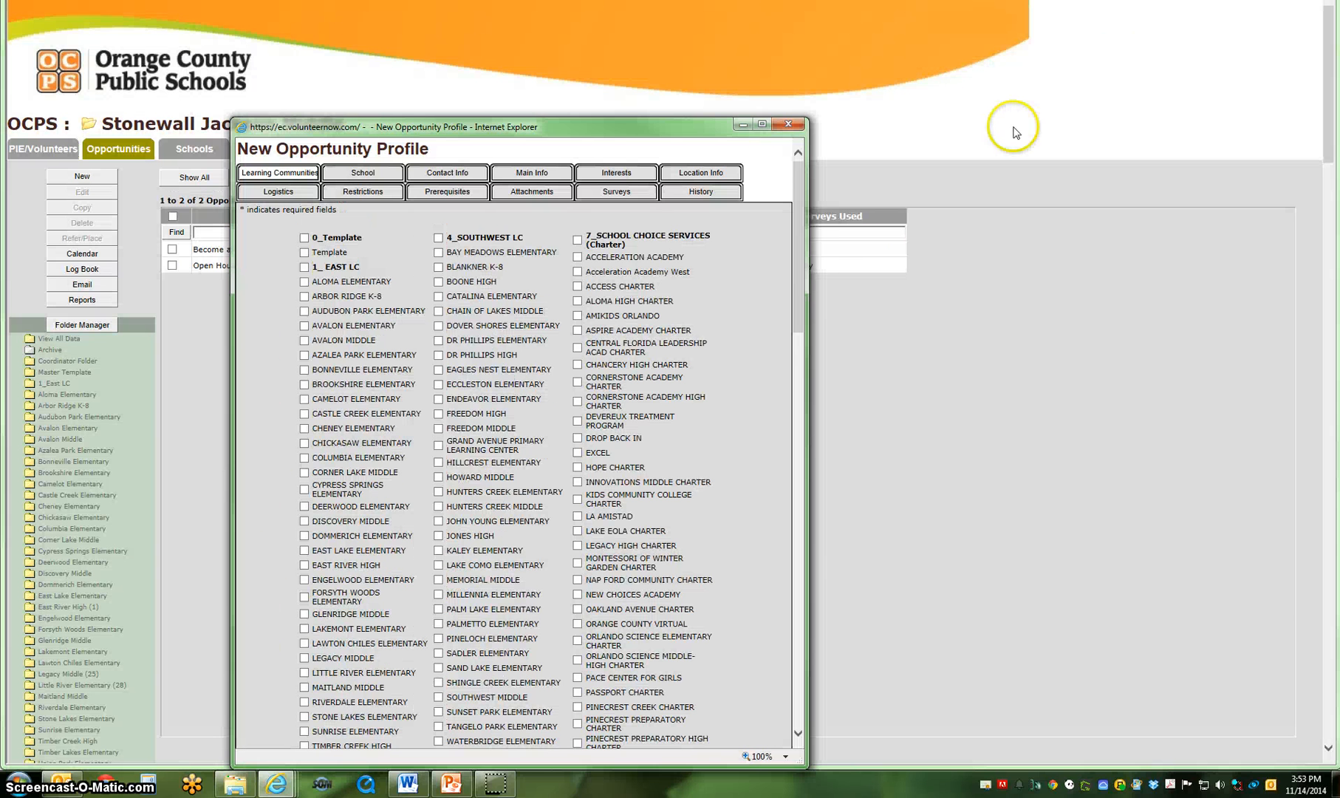
left_click_drag(809, 265, 1263, 257)
left_click(406, 77)
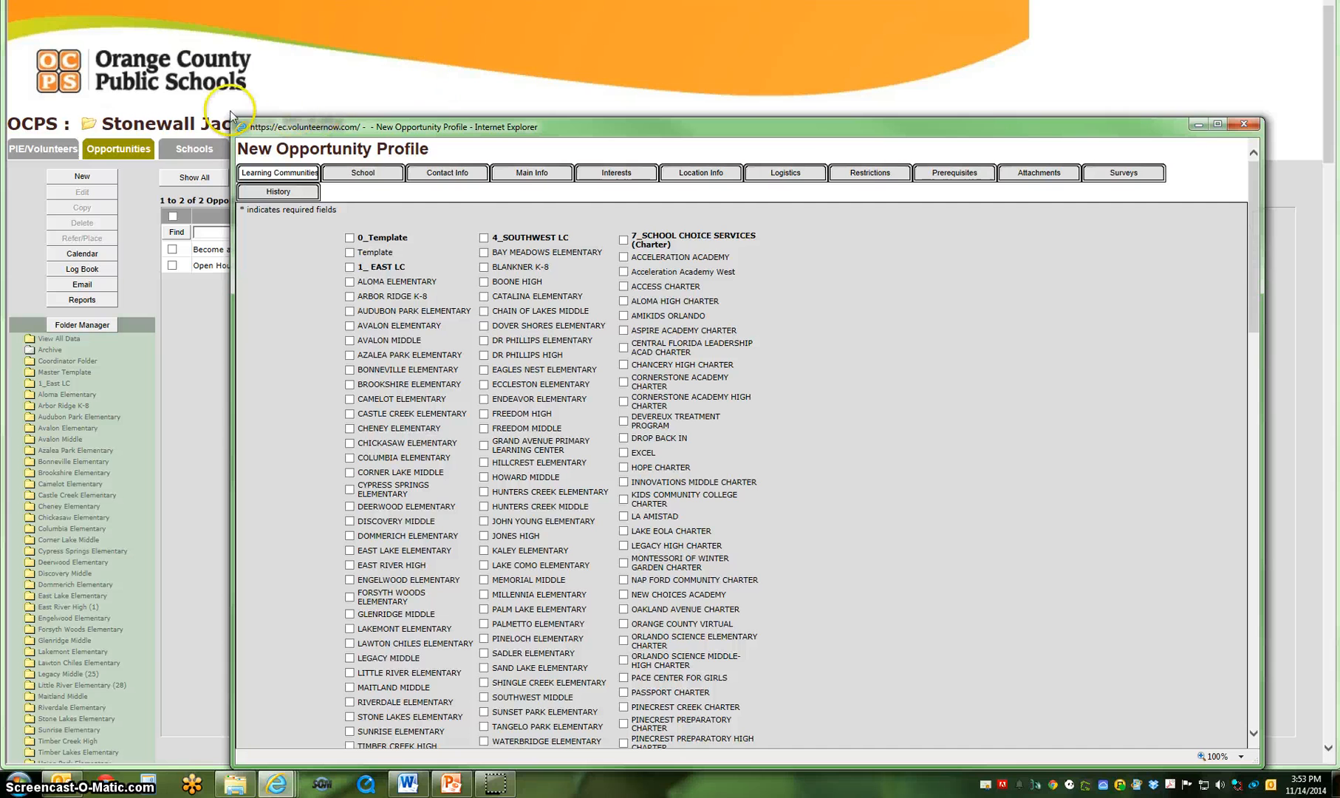
left_click_drag(231, 118, 146, 4)
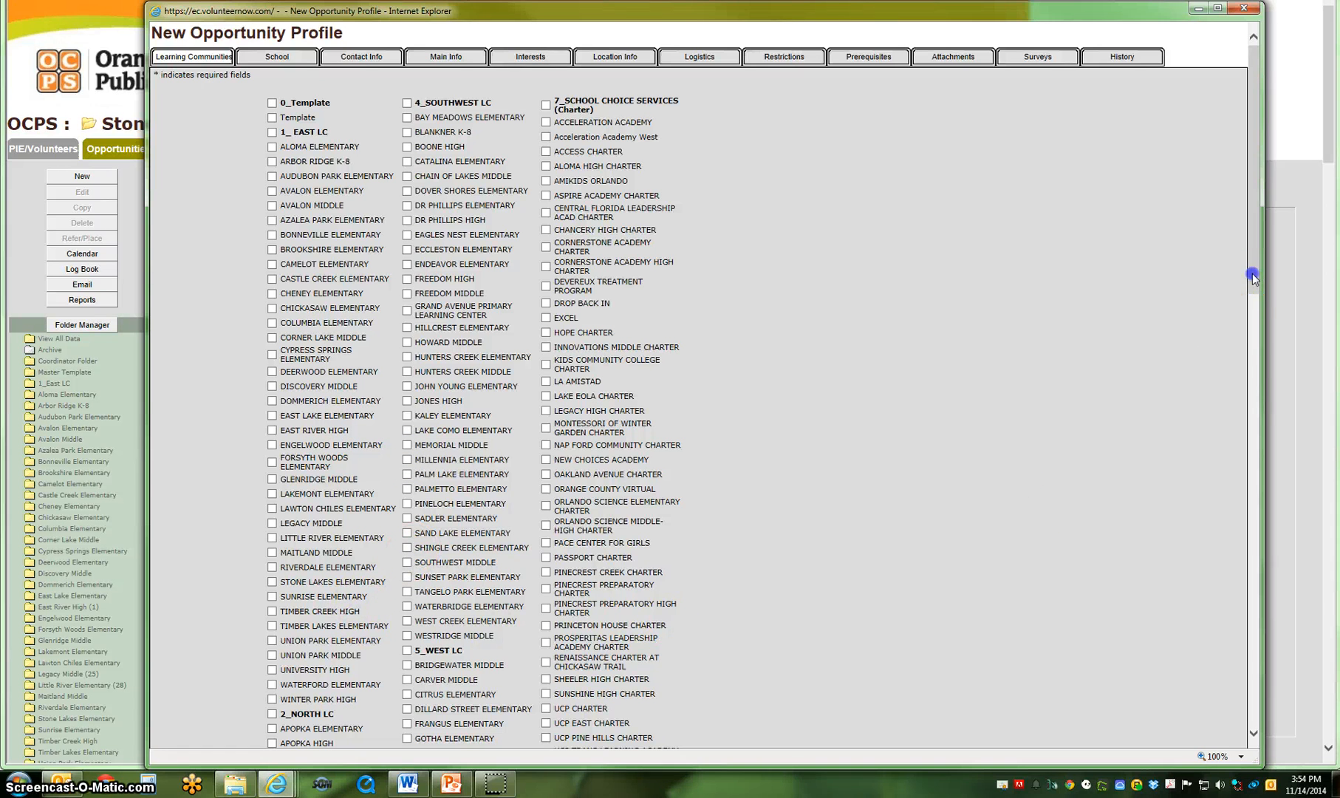
Select Jackson Middle in the learning communities list of the new opportunity profile.
left_click_drag(1252, 277, 1279, 547)
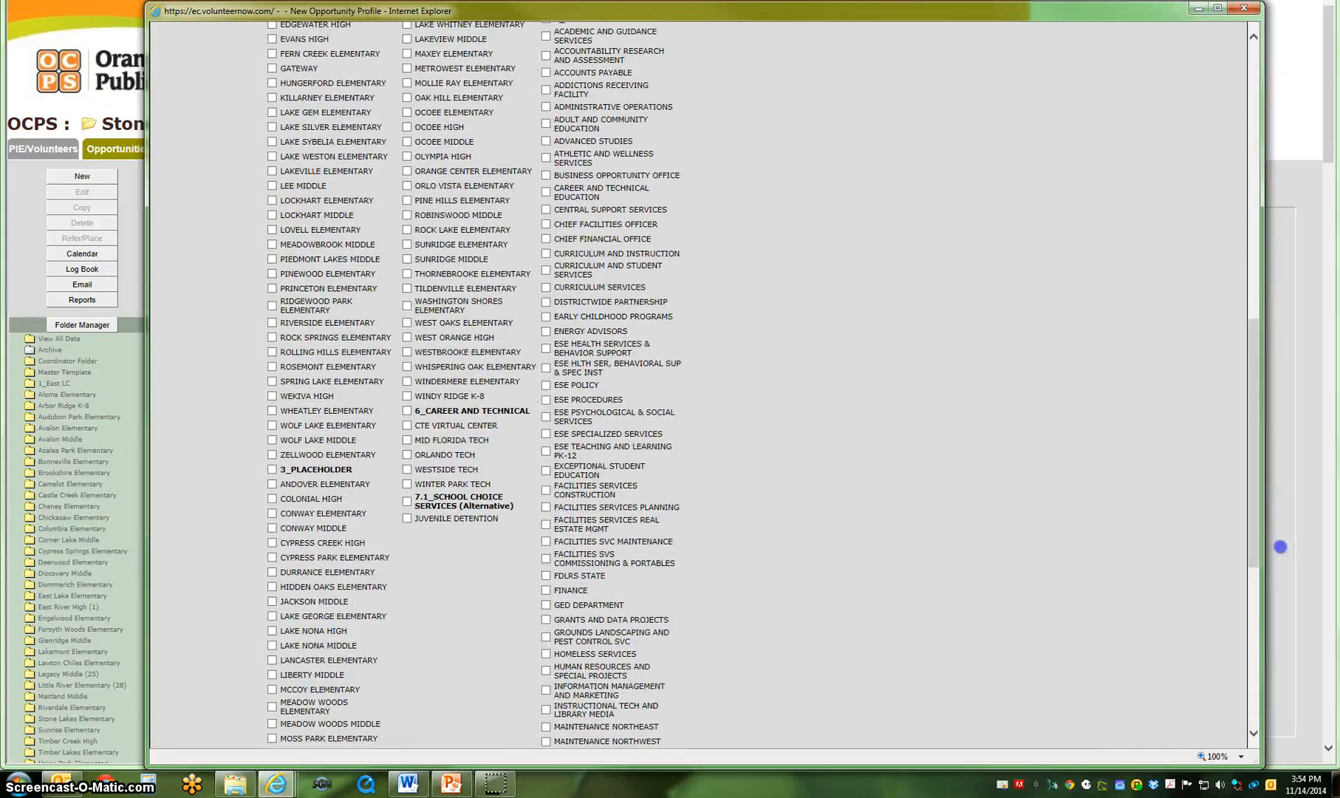
left_click(272, 602)
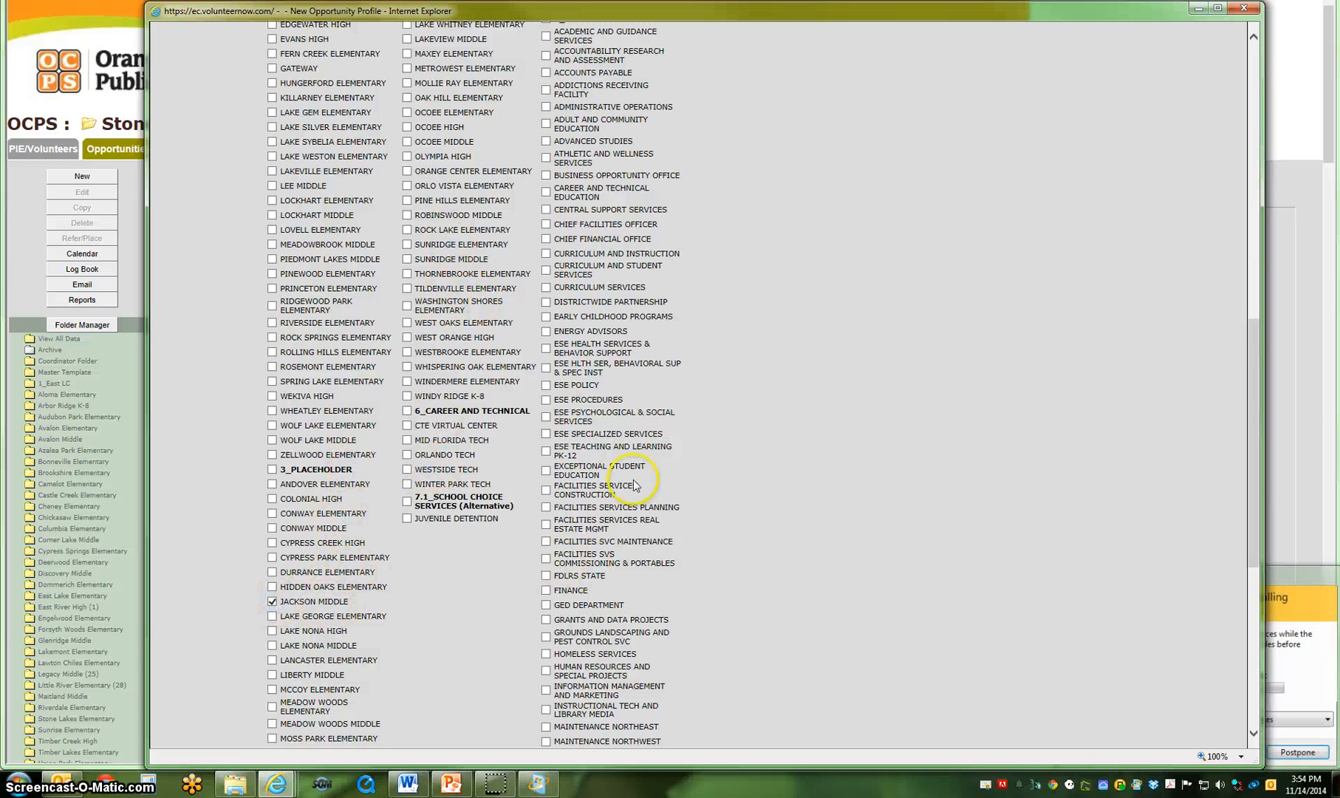
left_click_drag(1252, 498, 1260, 190)
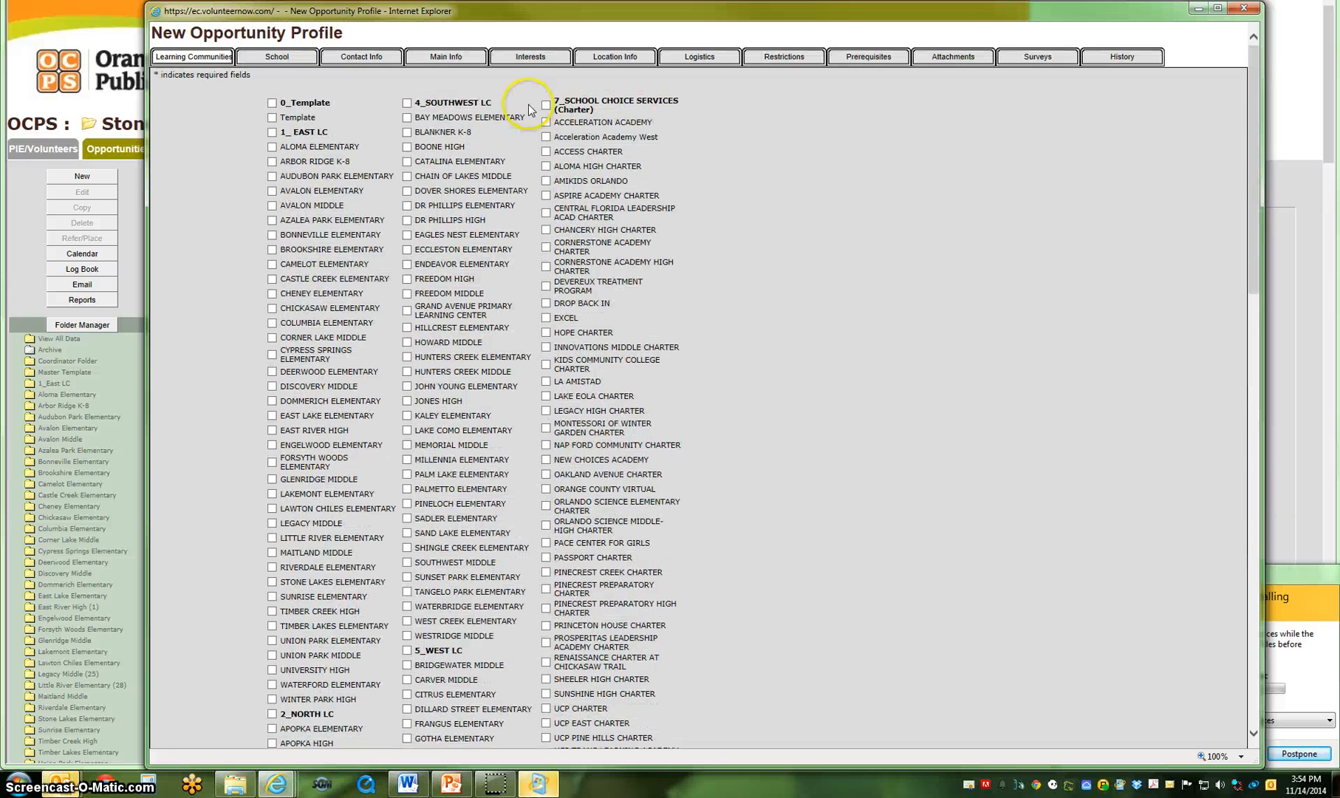
Search the sponsoring organizations for "jack" and choose JACKSON MIDDLE as the opportunity's school.
left_click(258, 56)
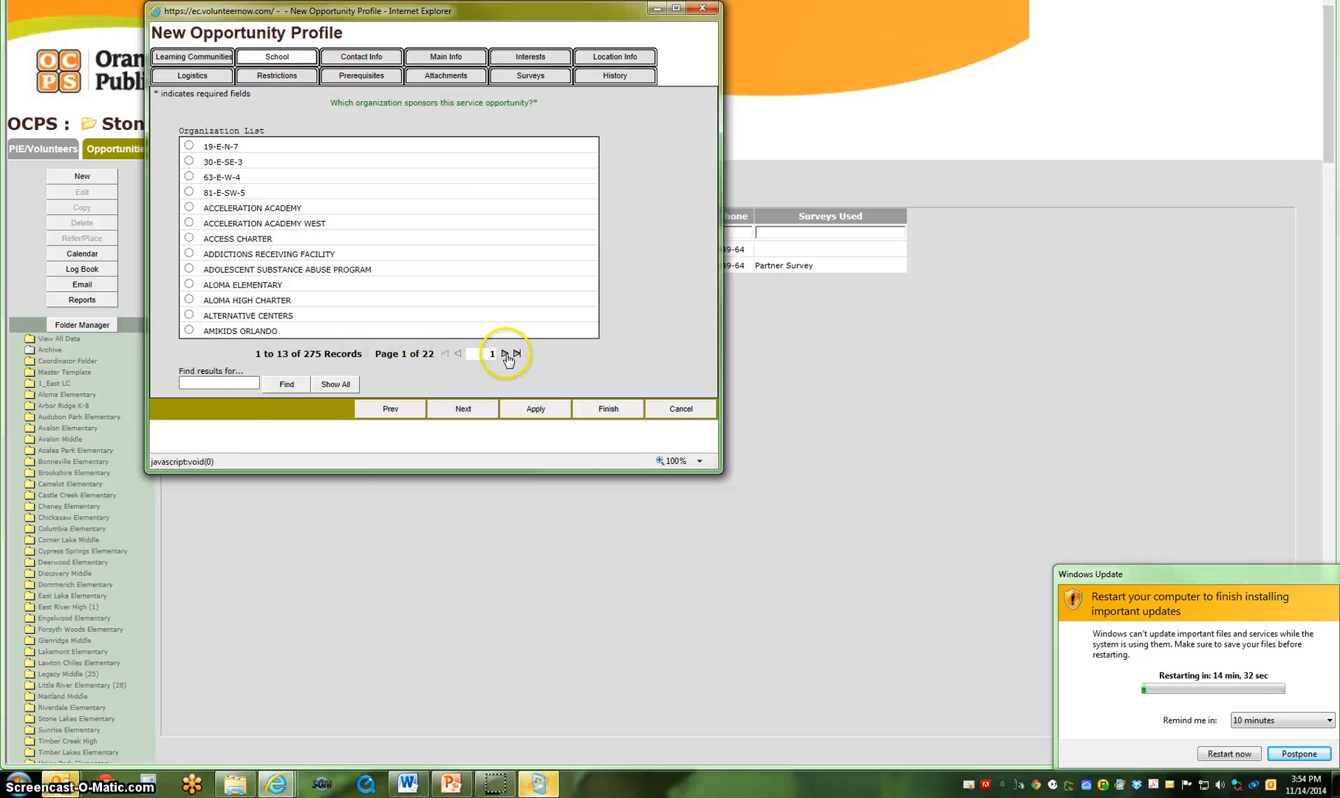
left_click(241, 382)
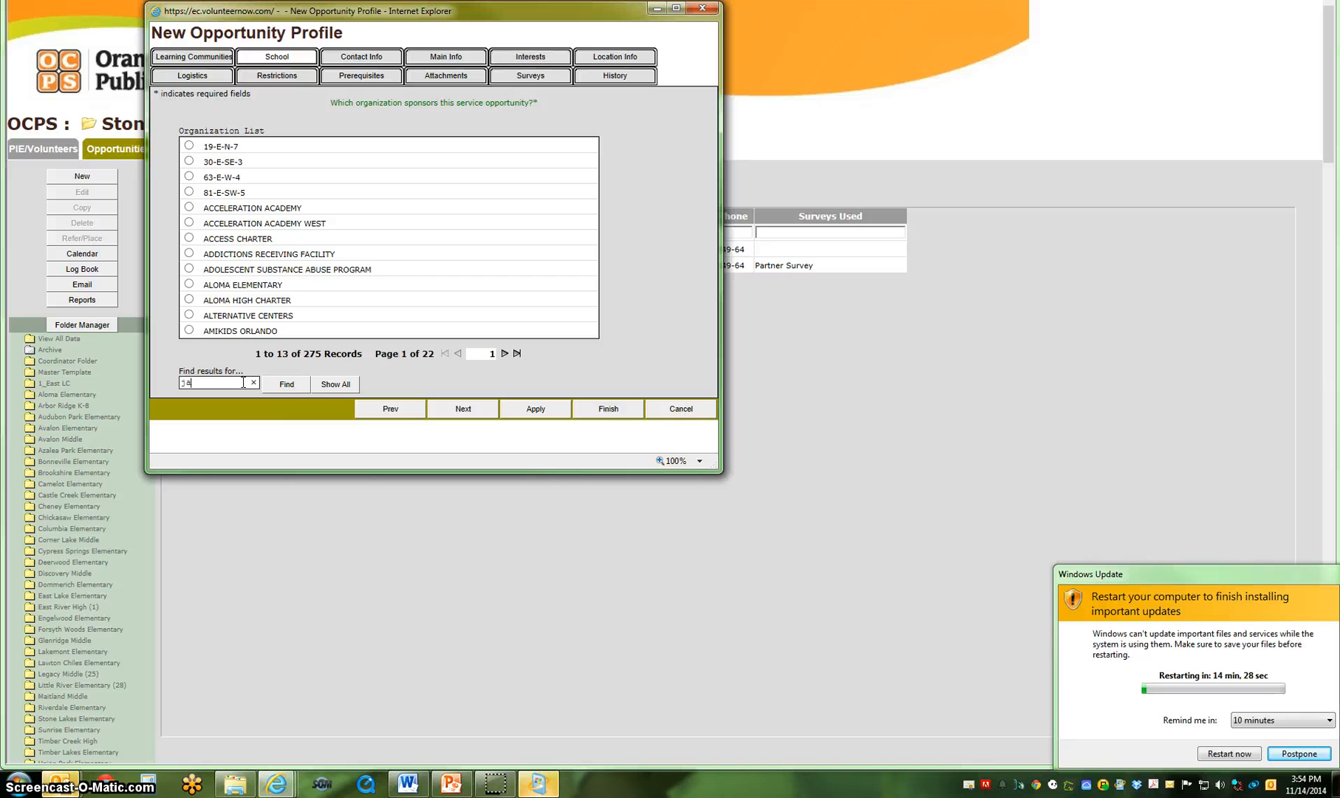
left_click(285, 384)
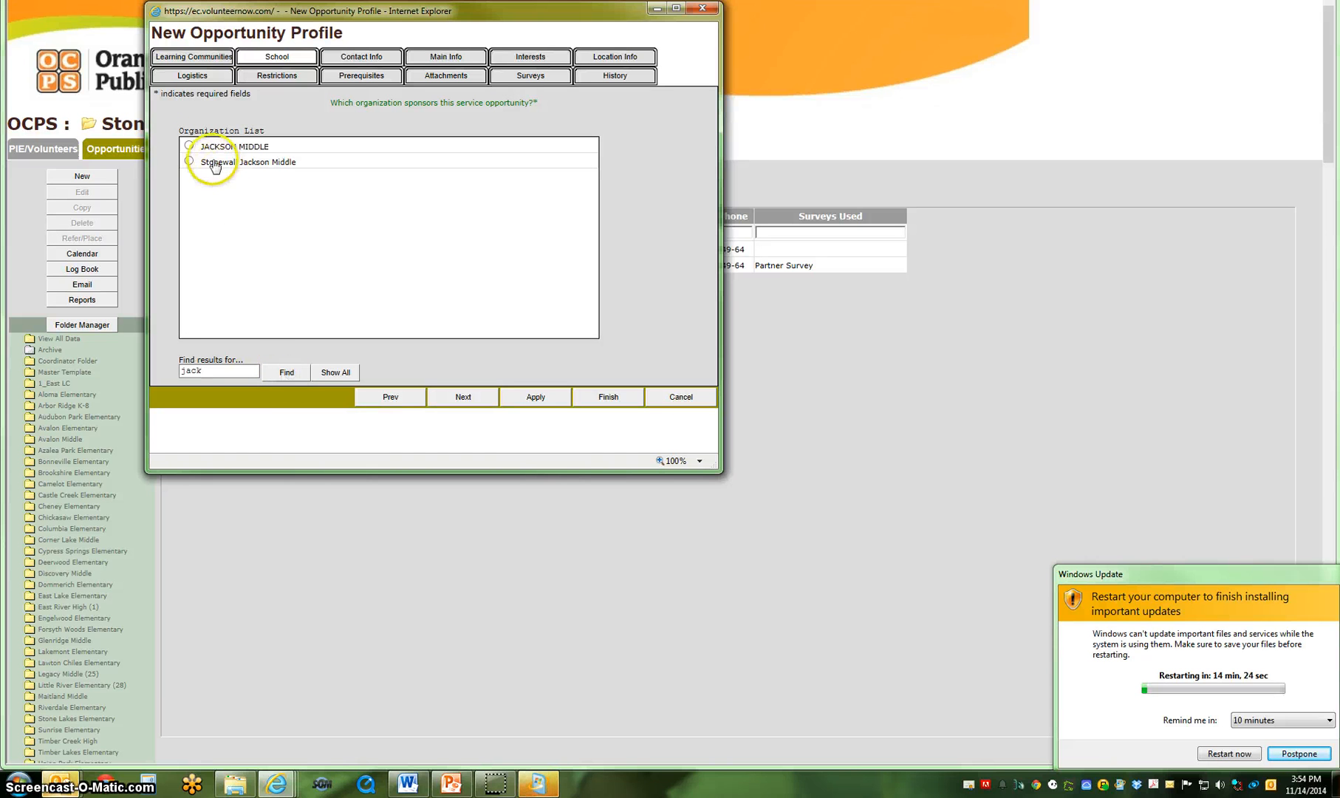
left_click(192, 147)
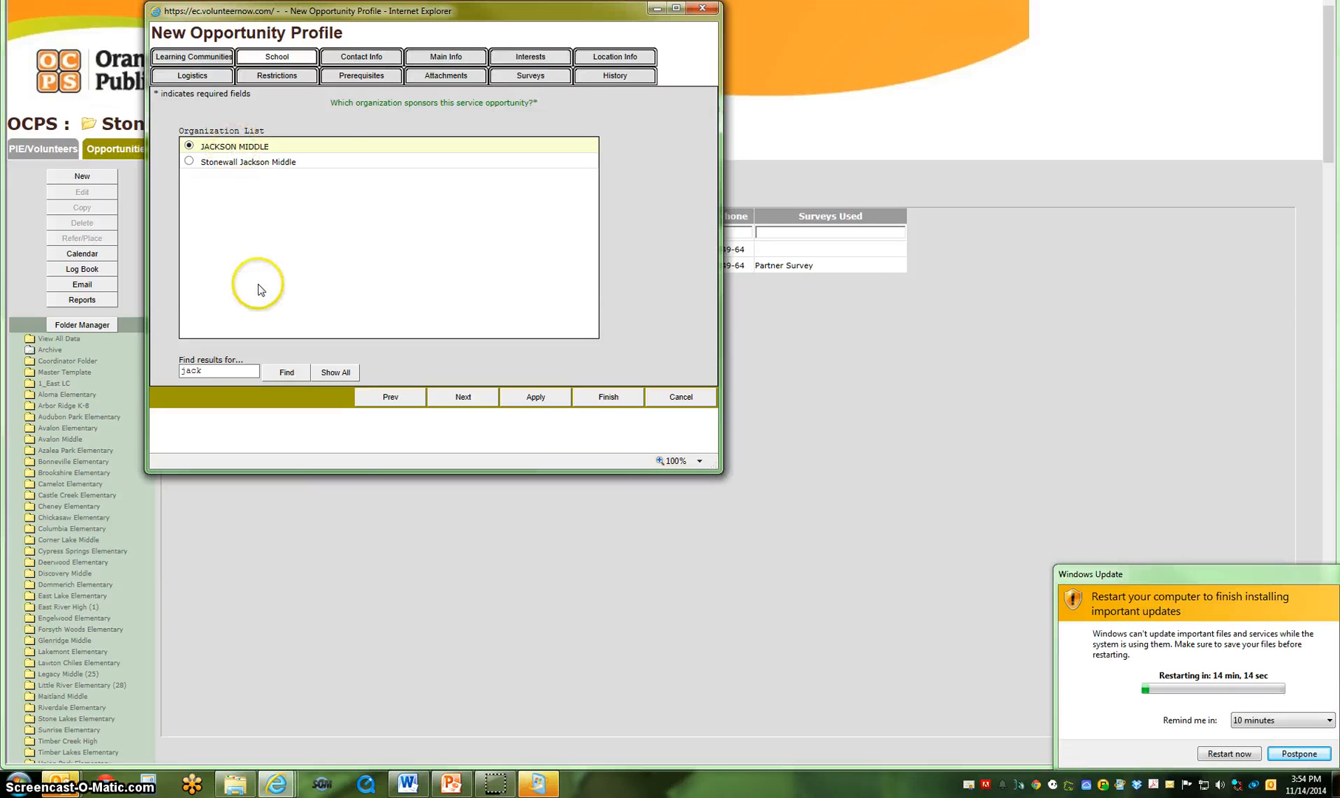
Copy the contact information from the organization and set both the opportunity contact and the contact role to "PIE Coordinator".
left_click(358, 57)
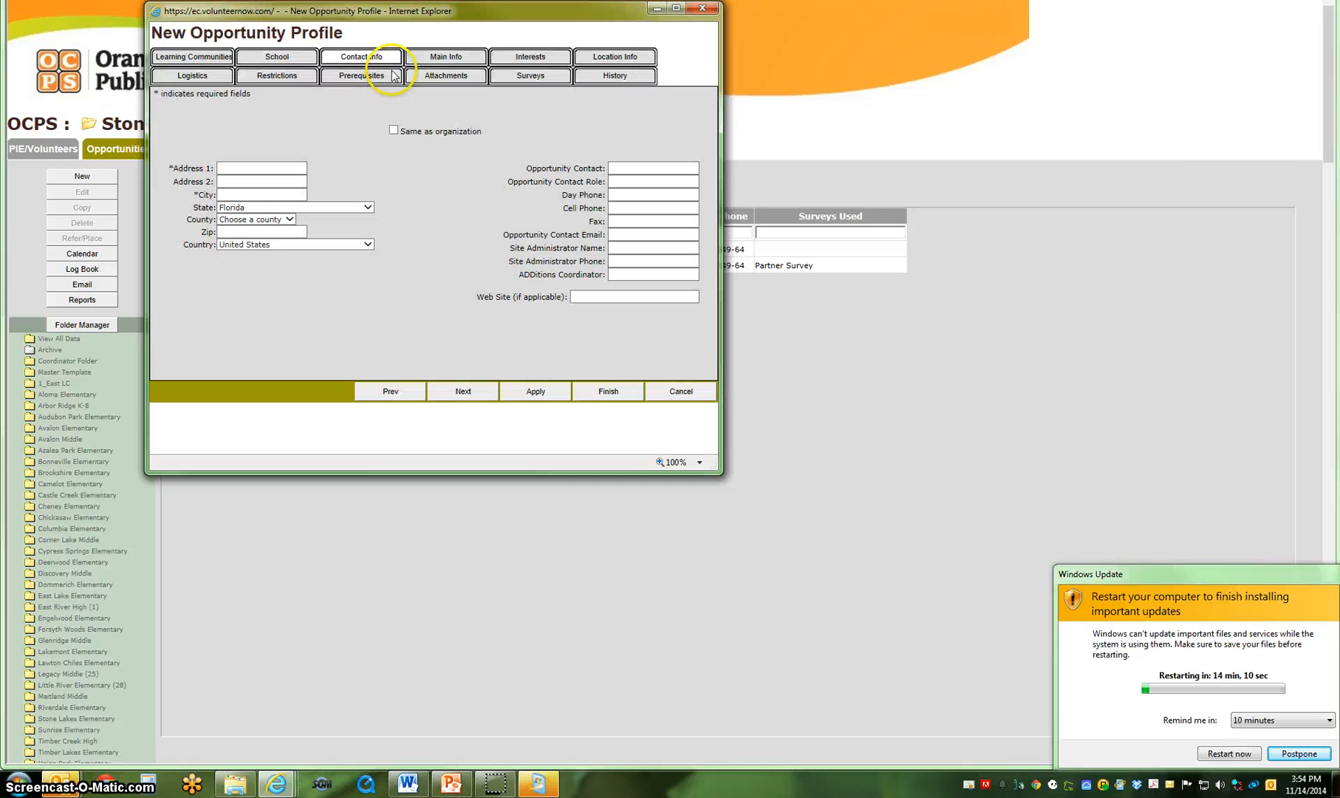
left_click(393, 131)
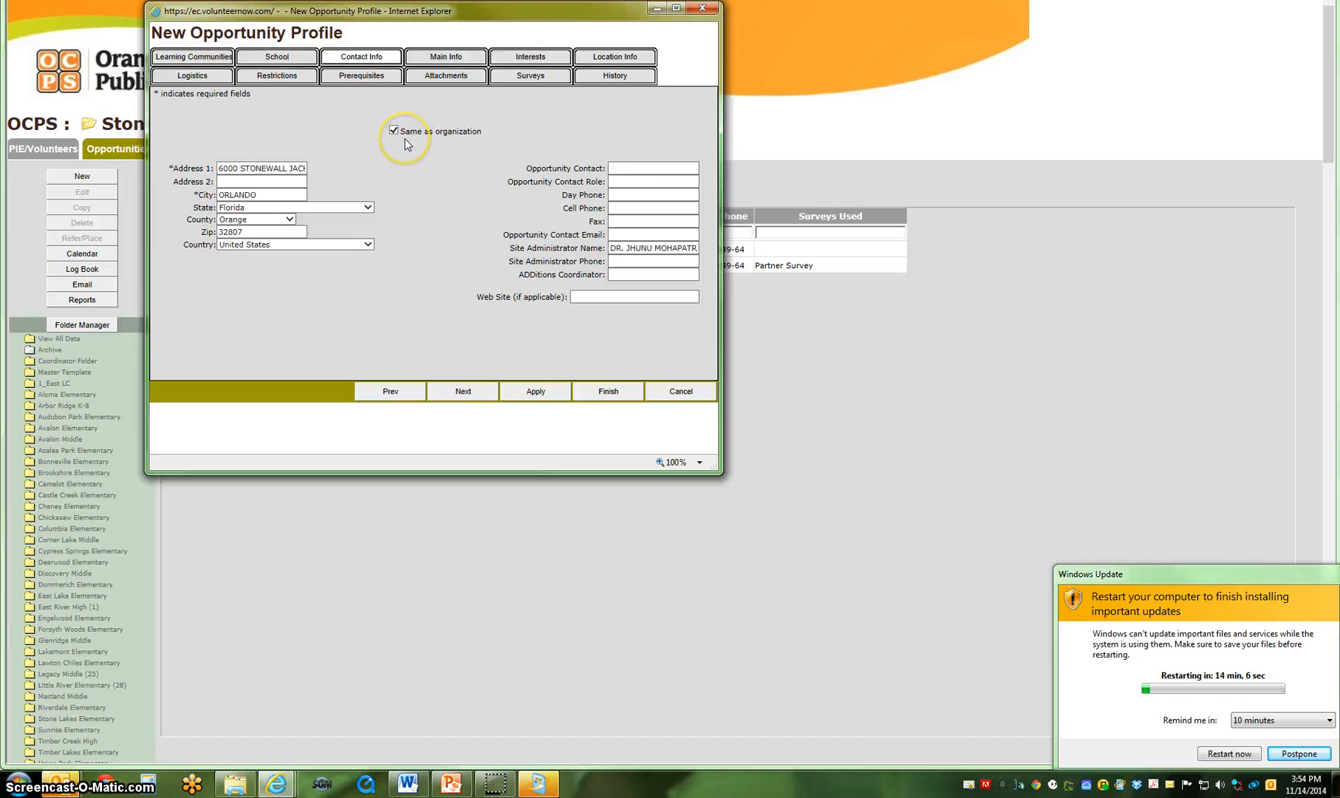
left_click(631, 168)
type("PIE Coordinator")
key("Tab")
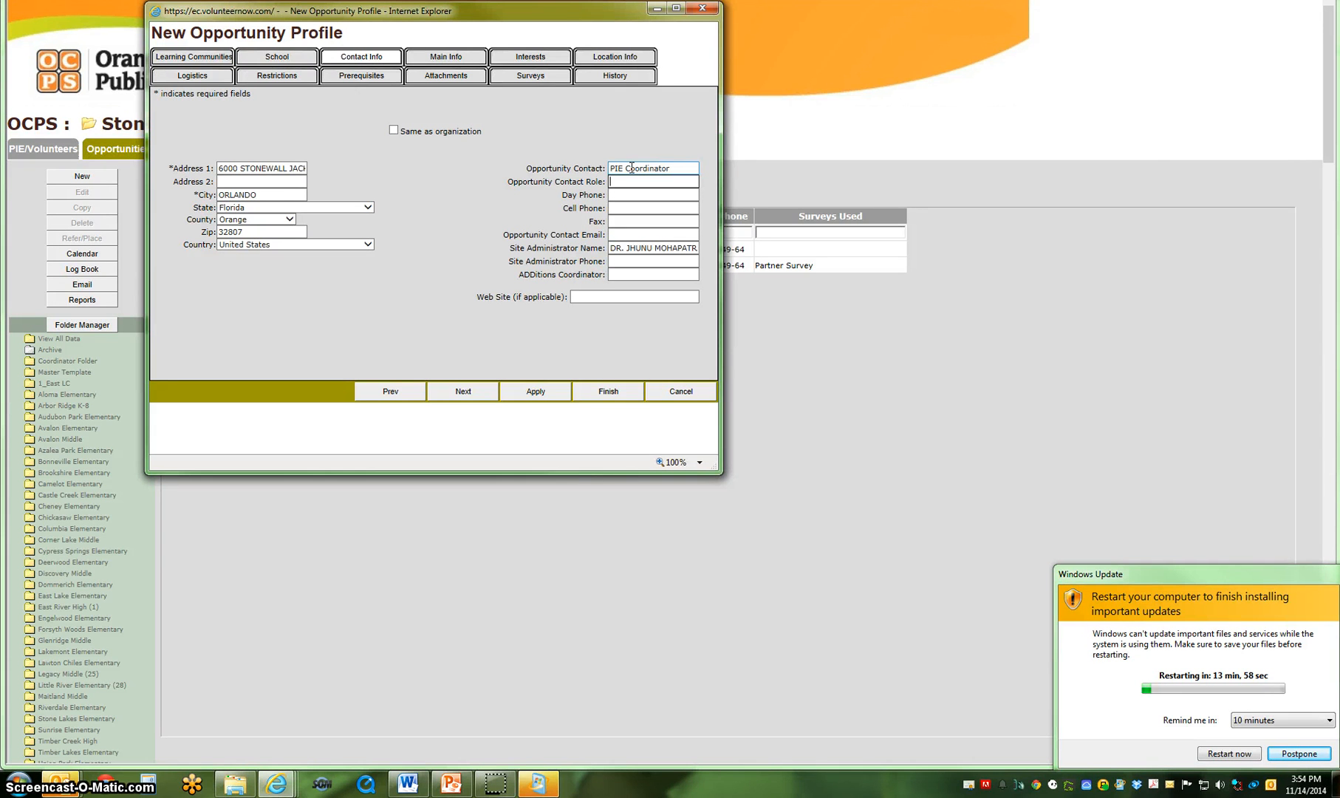
type("PIE Coordinator")
key("Tab")
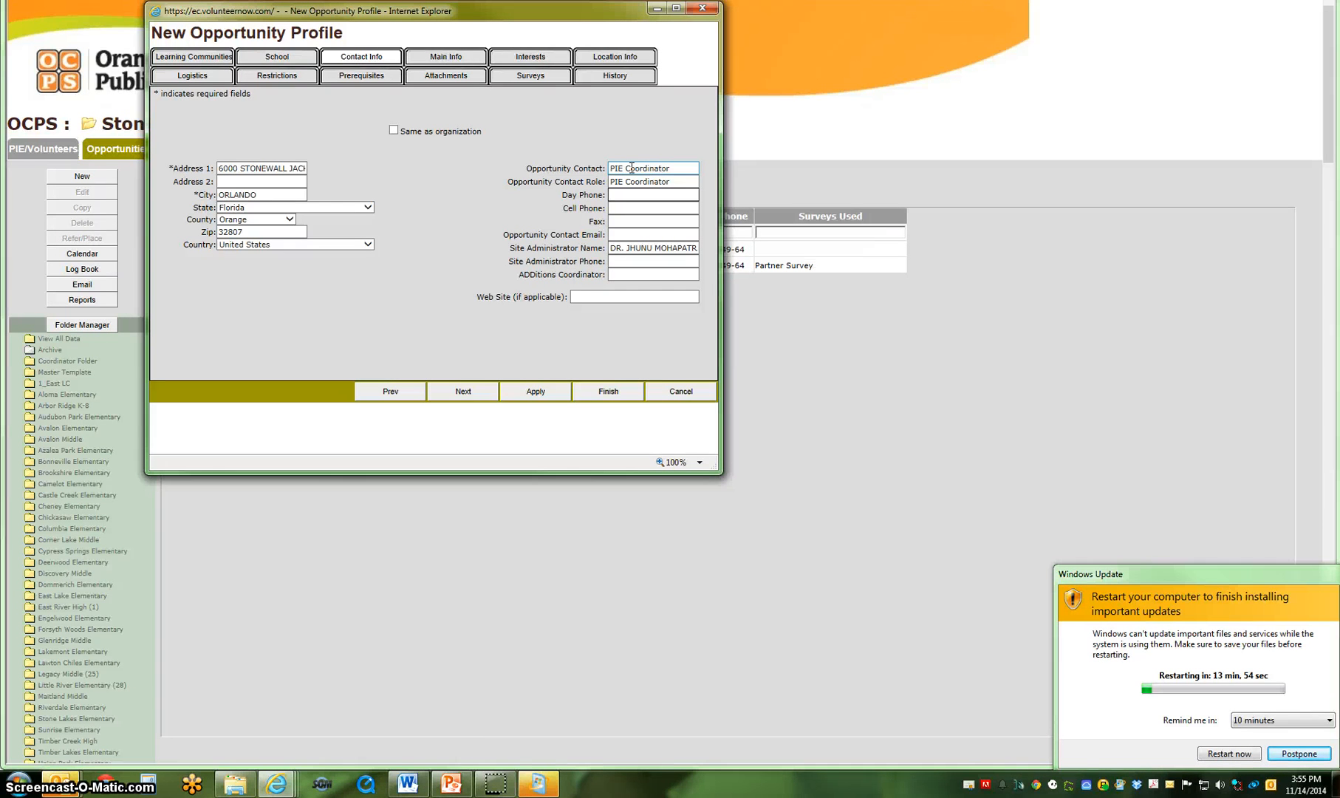
left_click(633, 167)
left_click(624, 195)
left_click(619, 222)
left_click(620, 209)
left_click(617, 224)
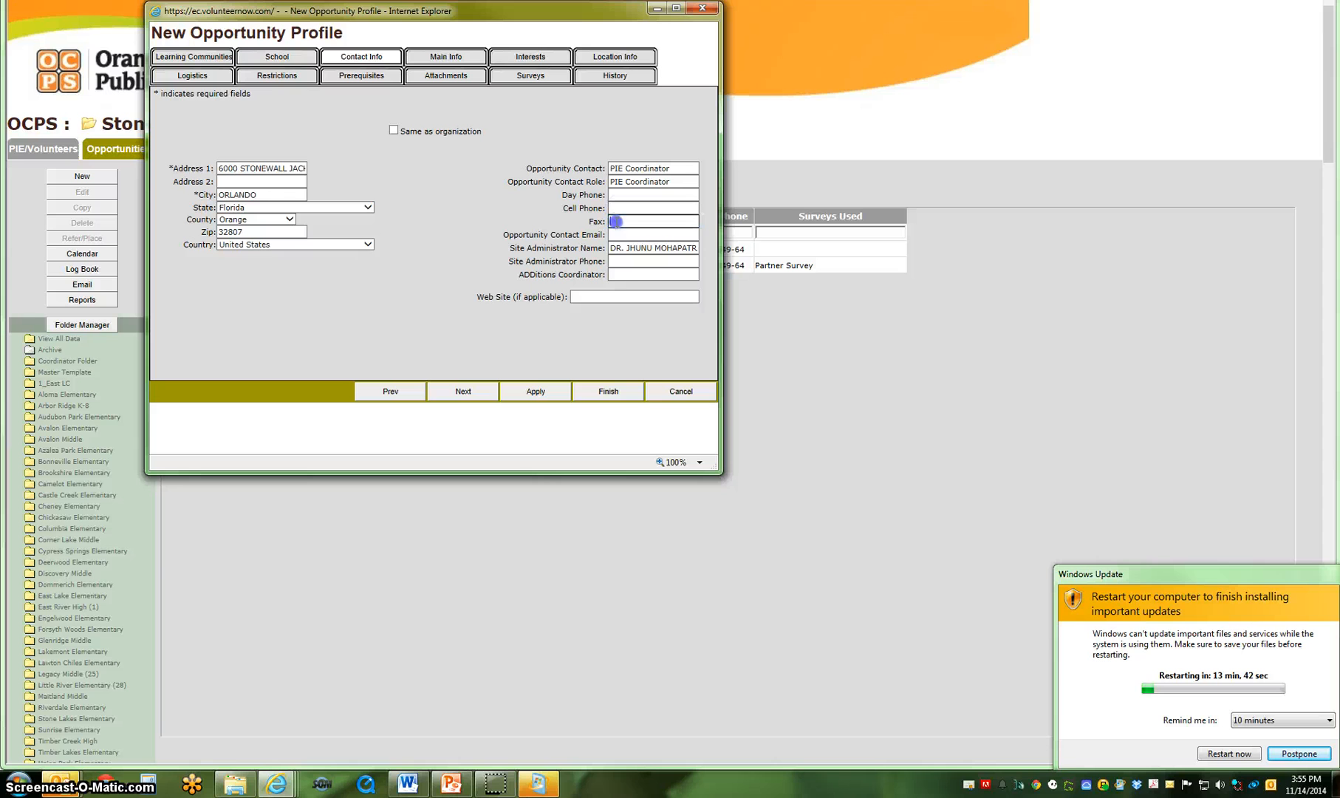
left_click(605, 222)
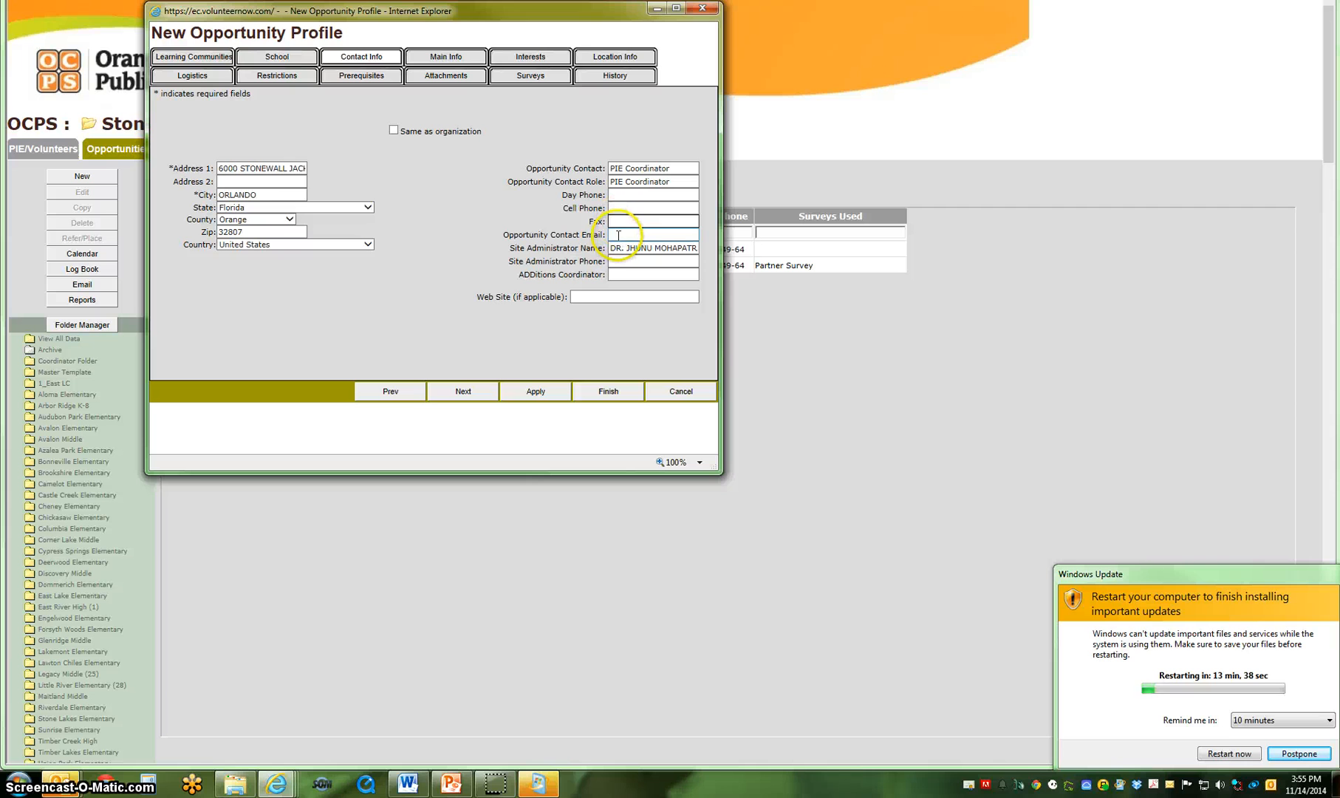
Try the placeholder text "email address" as the opportunity contact email.
left_click(618, 234)
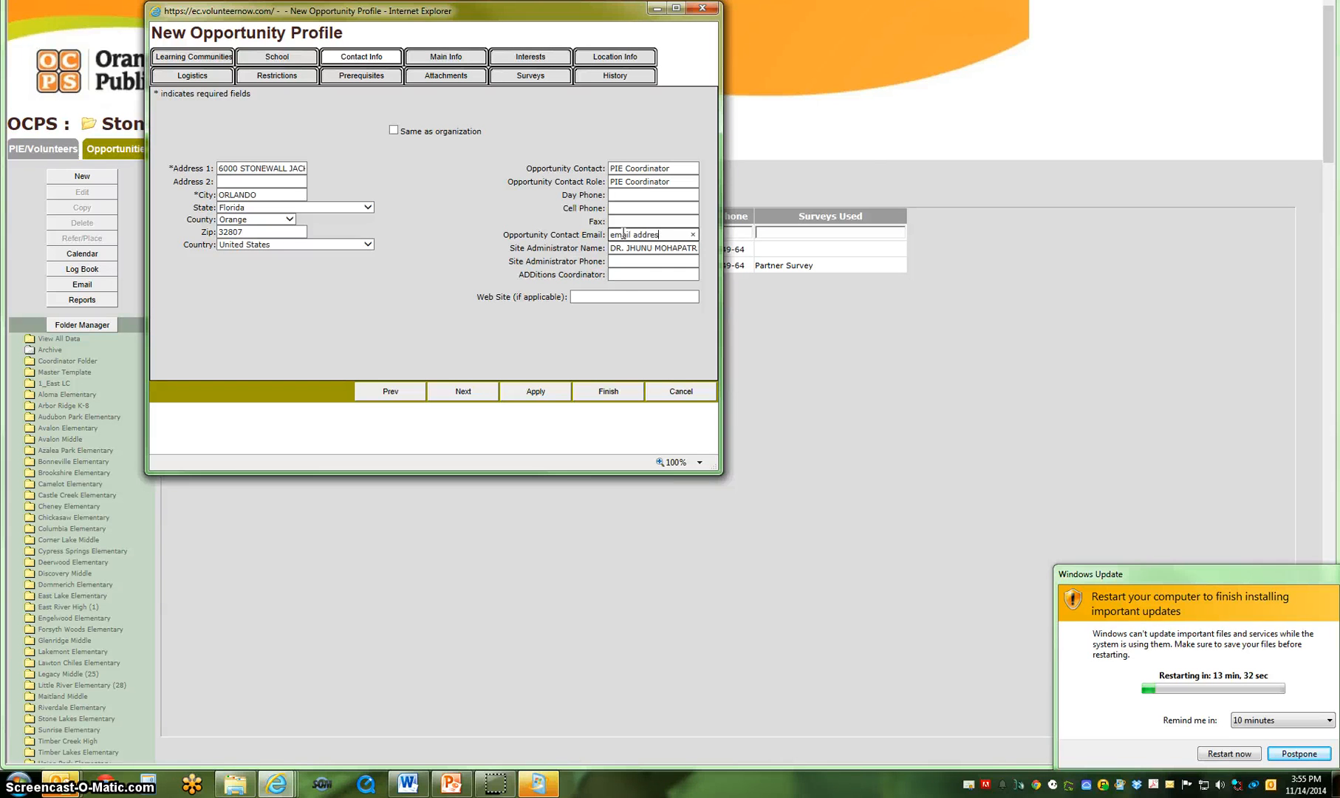
key("BackSpace")
key("BackSpace")
key("BackSpace")
key("BackSpace")
key("BackSpace")
key("BackSpace")
key("BackSpace")
left_click(628, 234)
Title the opportunity "New Opportunity" in its main information.
left_click(464, 390)
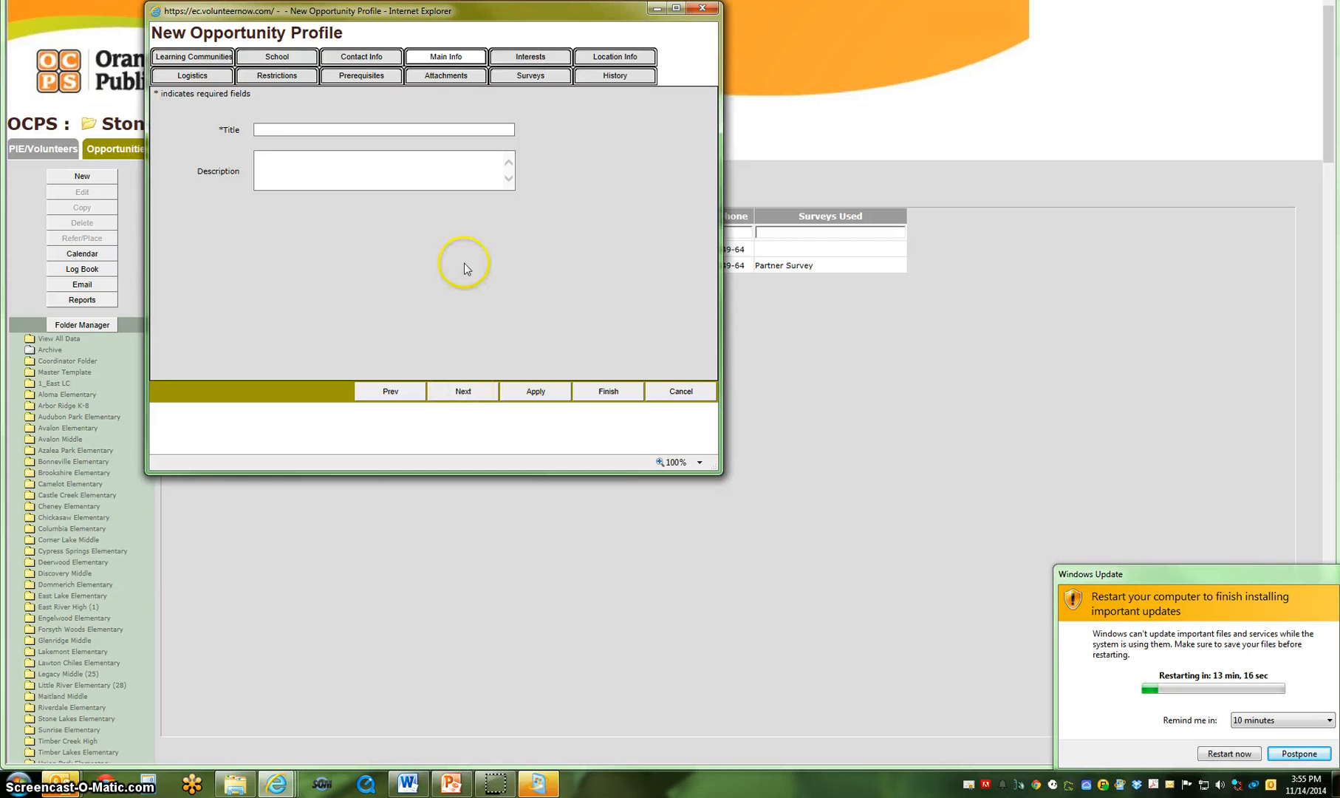
left_click(415, 130)
type("N")
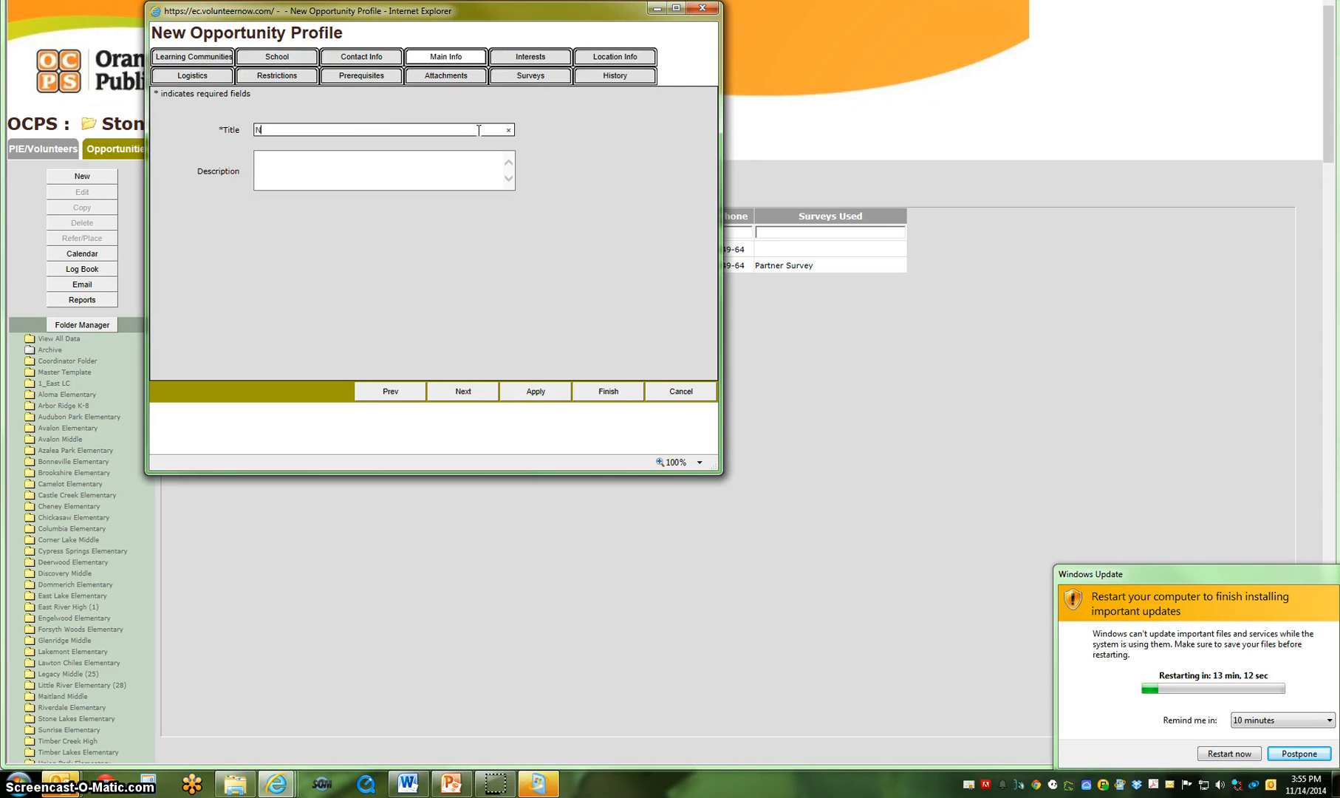
type("ew Opportunity")
key("Tab")
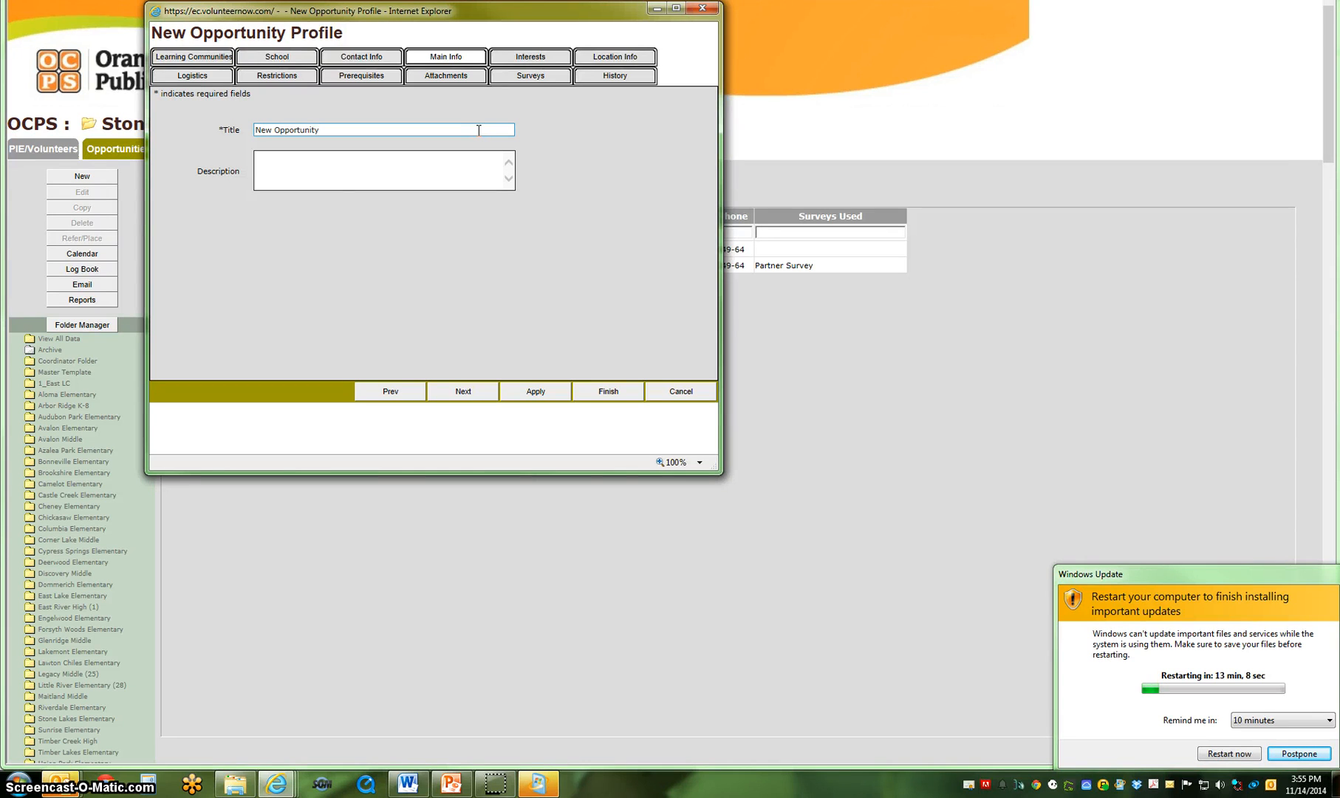
Enter the description "This is where you'd describe the new Opportunity." and add a note beginning "Three sentences".
type("This is where you'd describe the new Opportunity.")
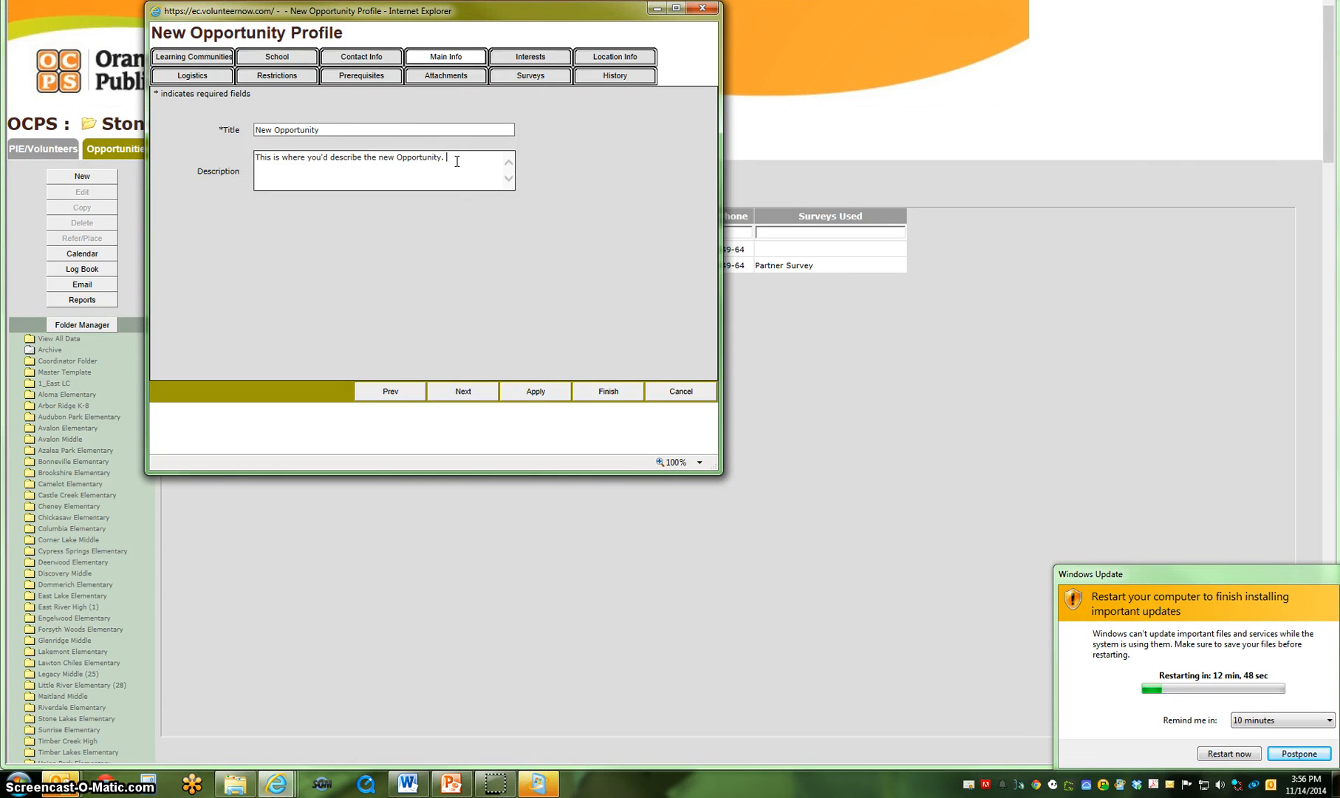
left_click(444, 159)
type("Three sentences  minimum.")
Mark Classroom Assistant and Reading as the interests this opportunity includes.
left_click(519, 58)
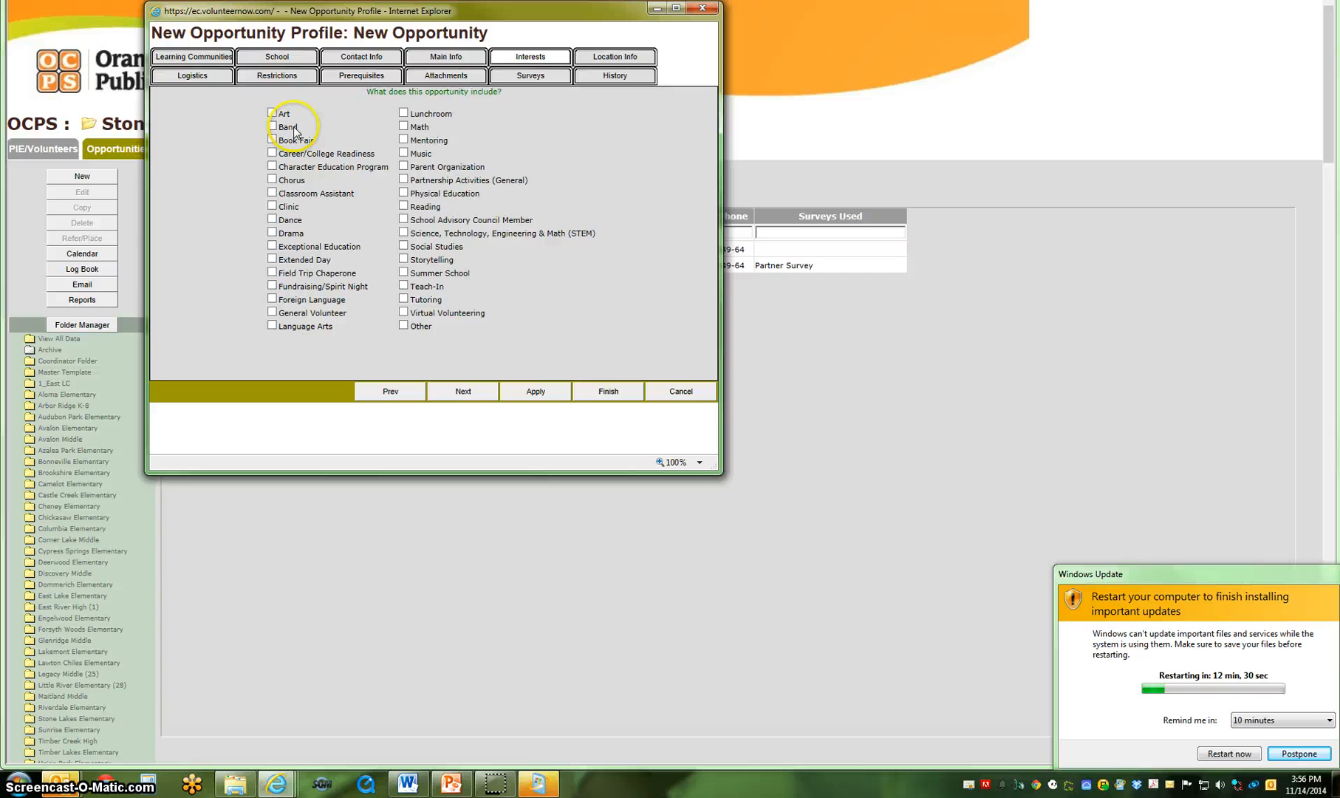
left_click(272, 194)
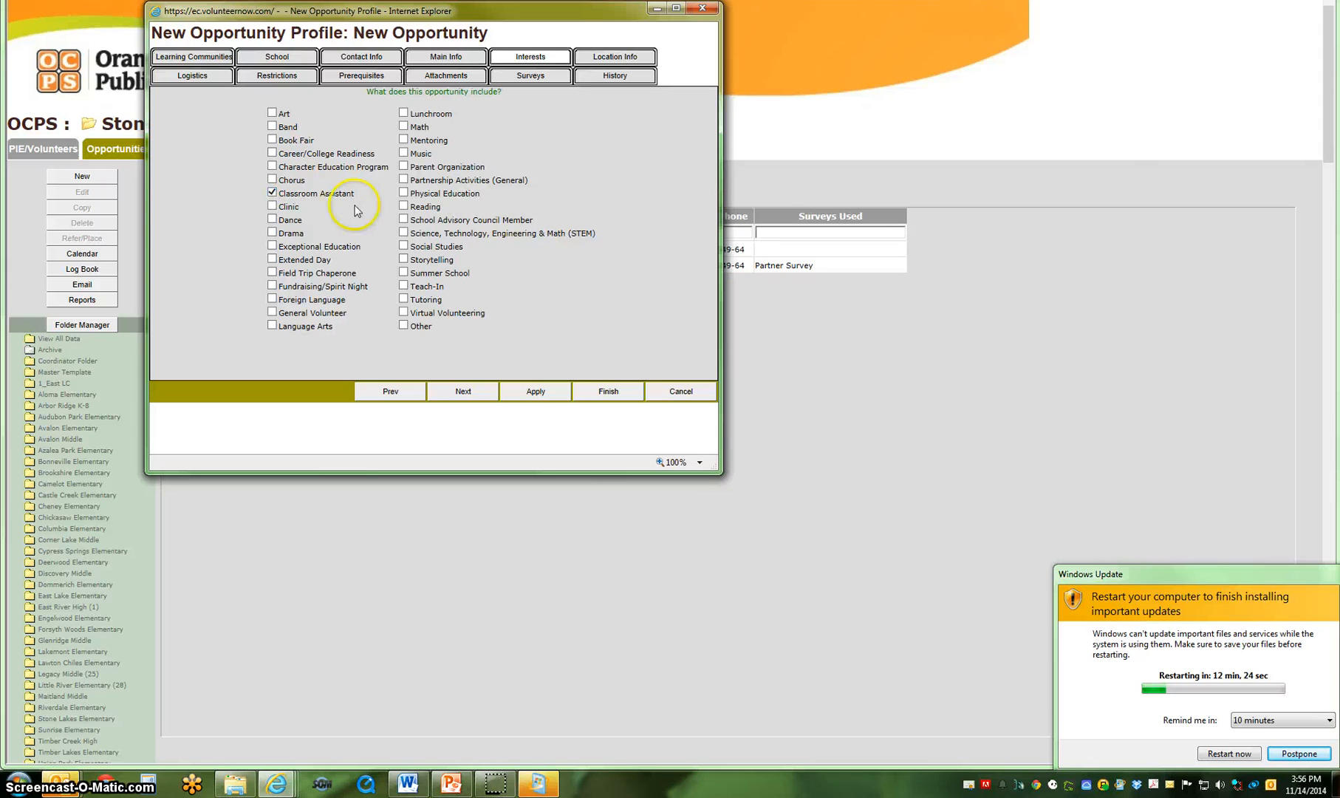
left_click(404, 207)
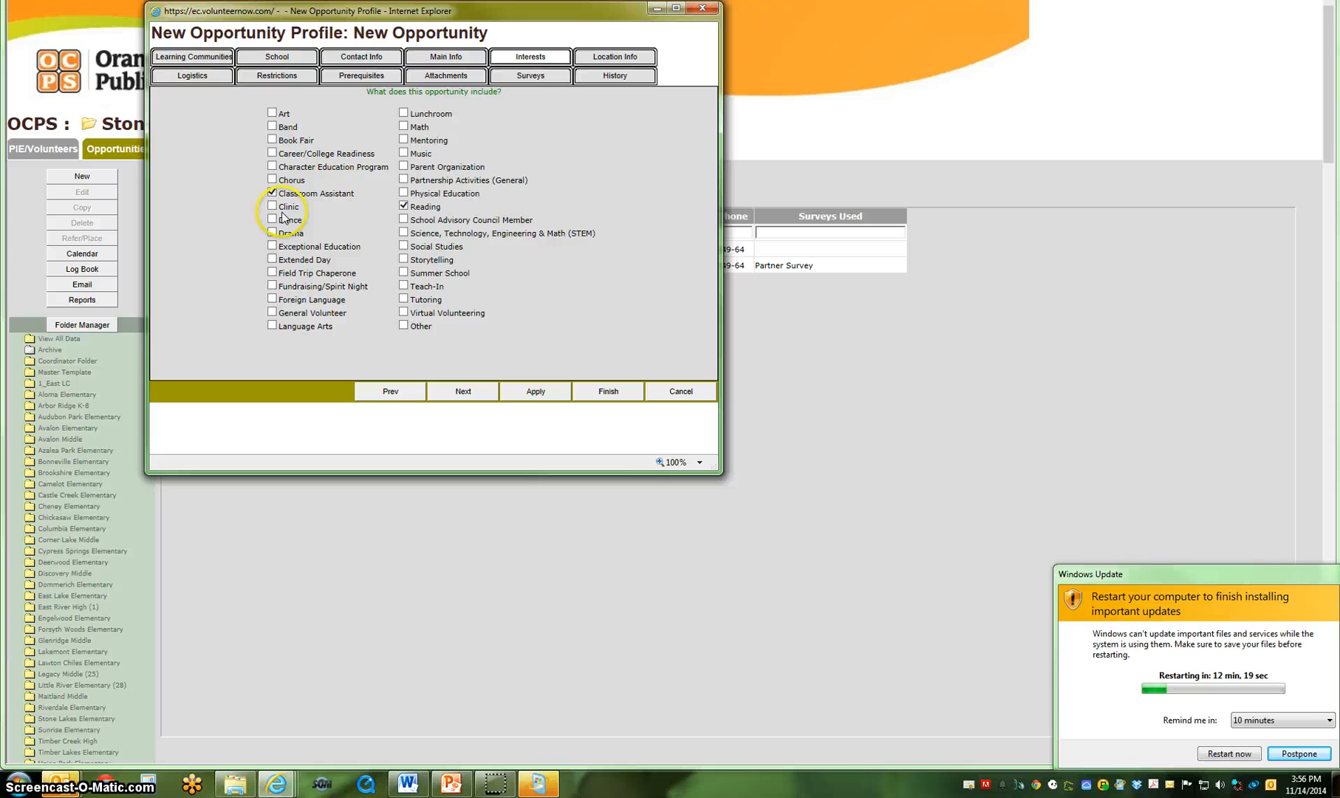
Use the organization's address as the service location and describe it as "Sign in at the front office, and proceed to the media center.".
left_click(592, 59)
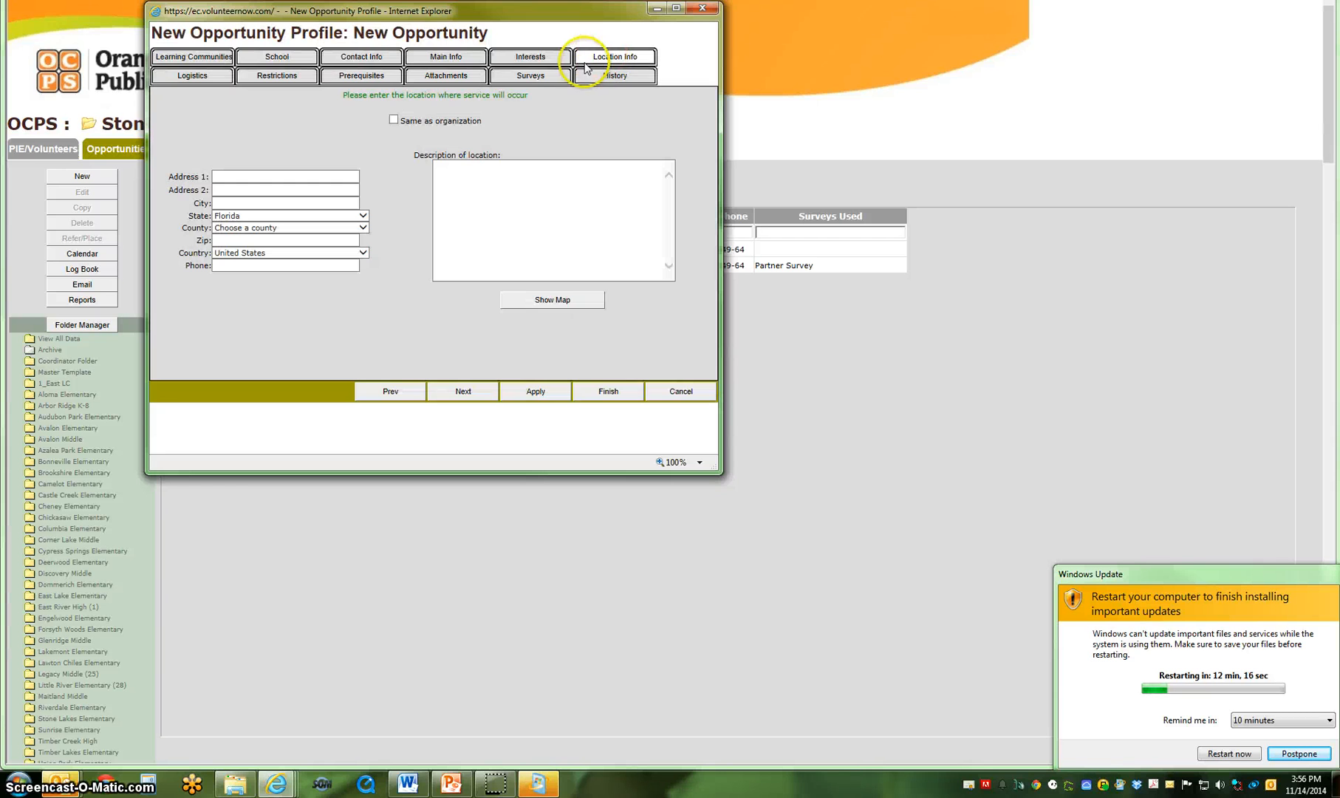
left_click(394, 122)
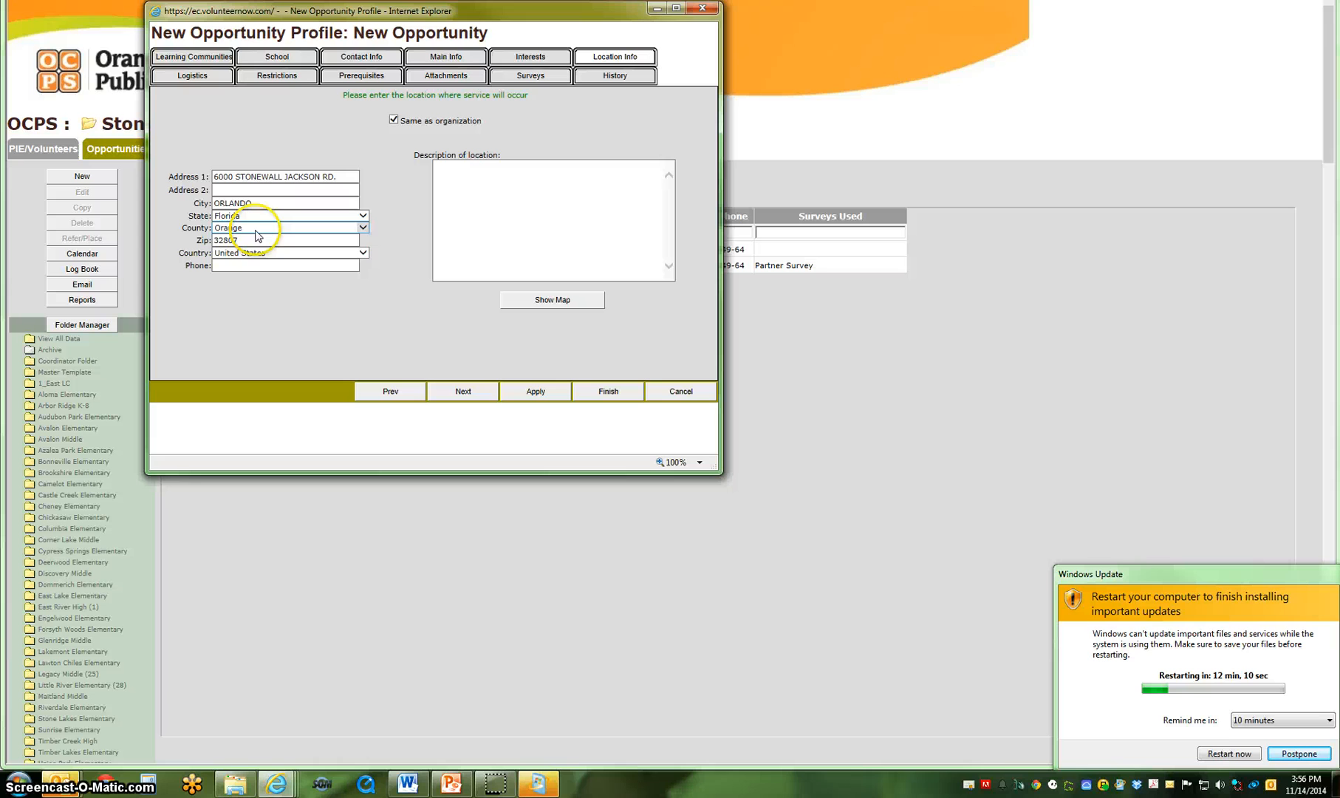
left_click(528, 181)
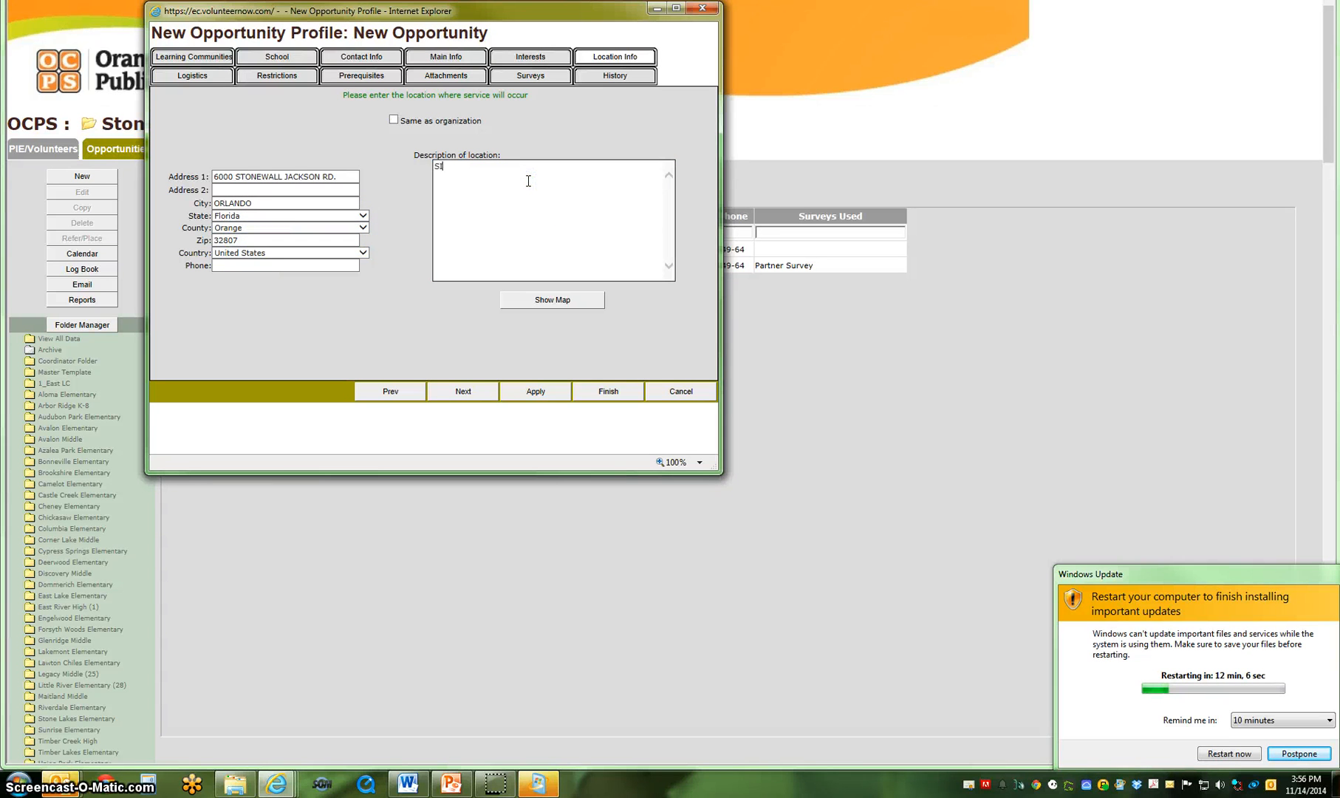
key("BackSpace")
key("BackSpace")
key("BackSpace")
key("BackSpace")
type("Sign in at the front office")
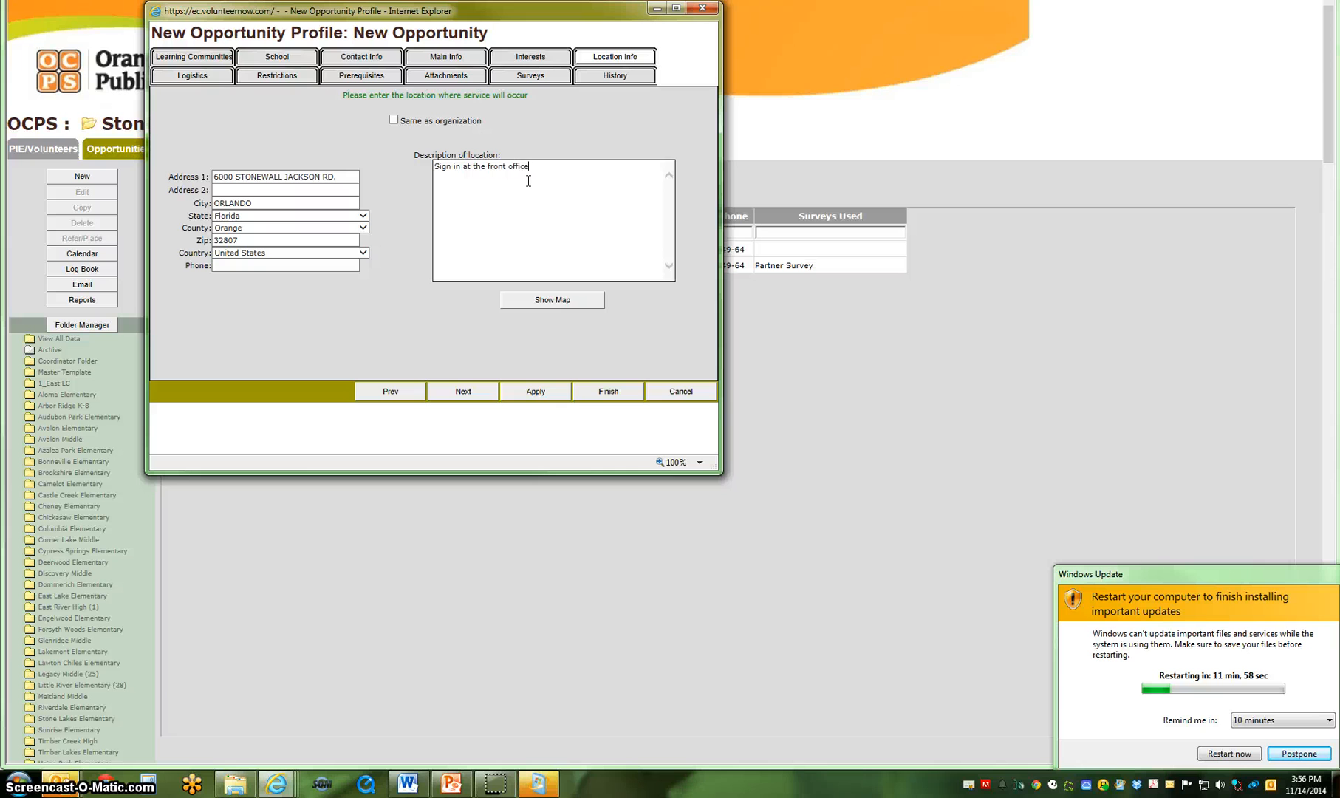
type(", and proces")
type("d to the media center.")
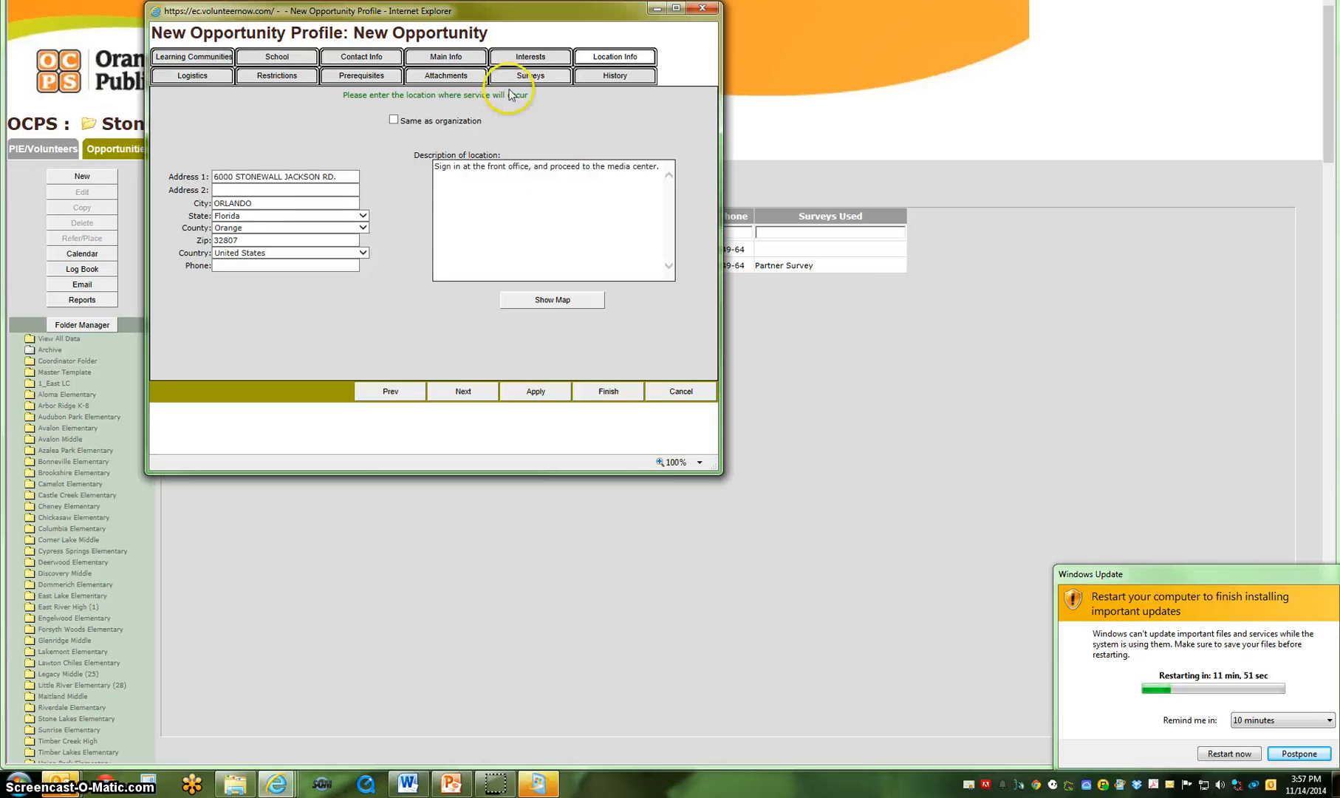
Add the additional logistics information "This is a great opportunity, we look forward to seeing you.".
left_click(214, 74)
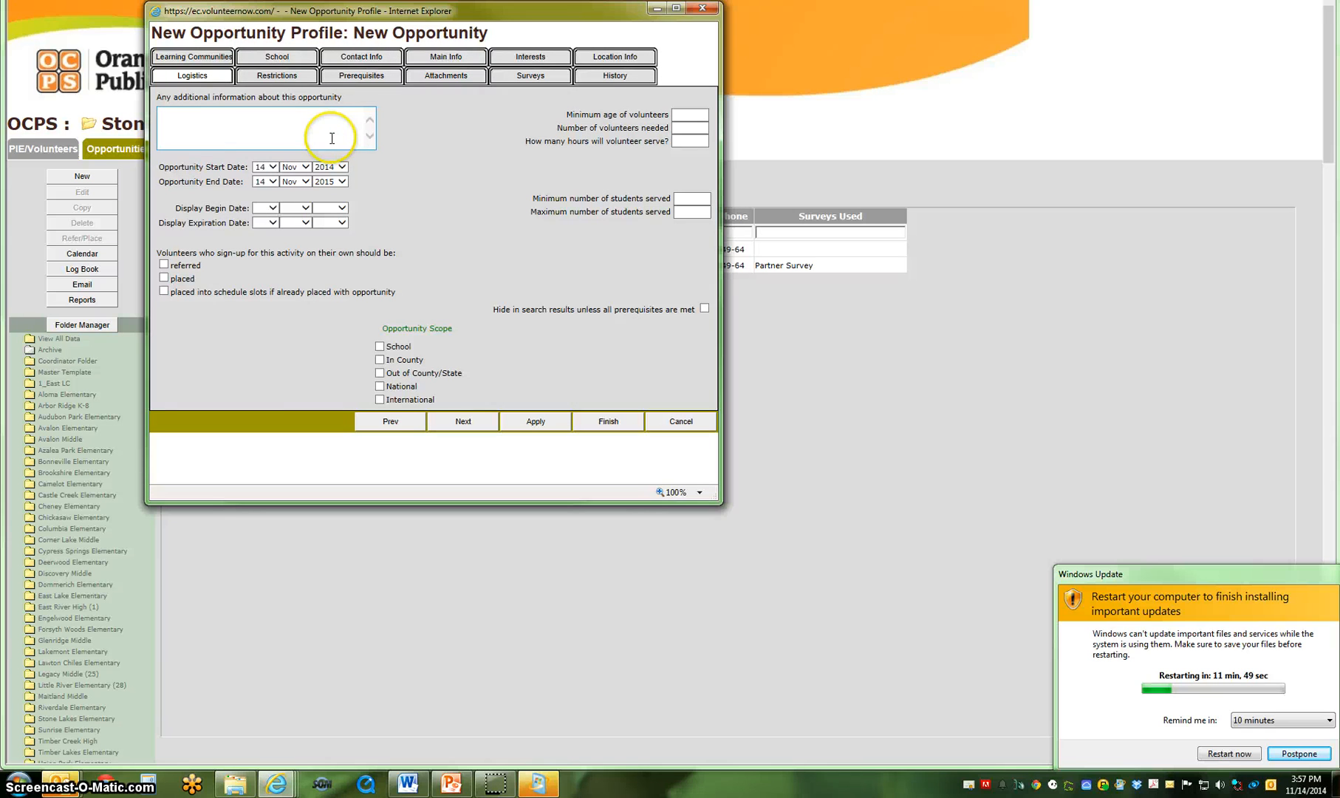
left_click(274, 124)
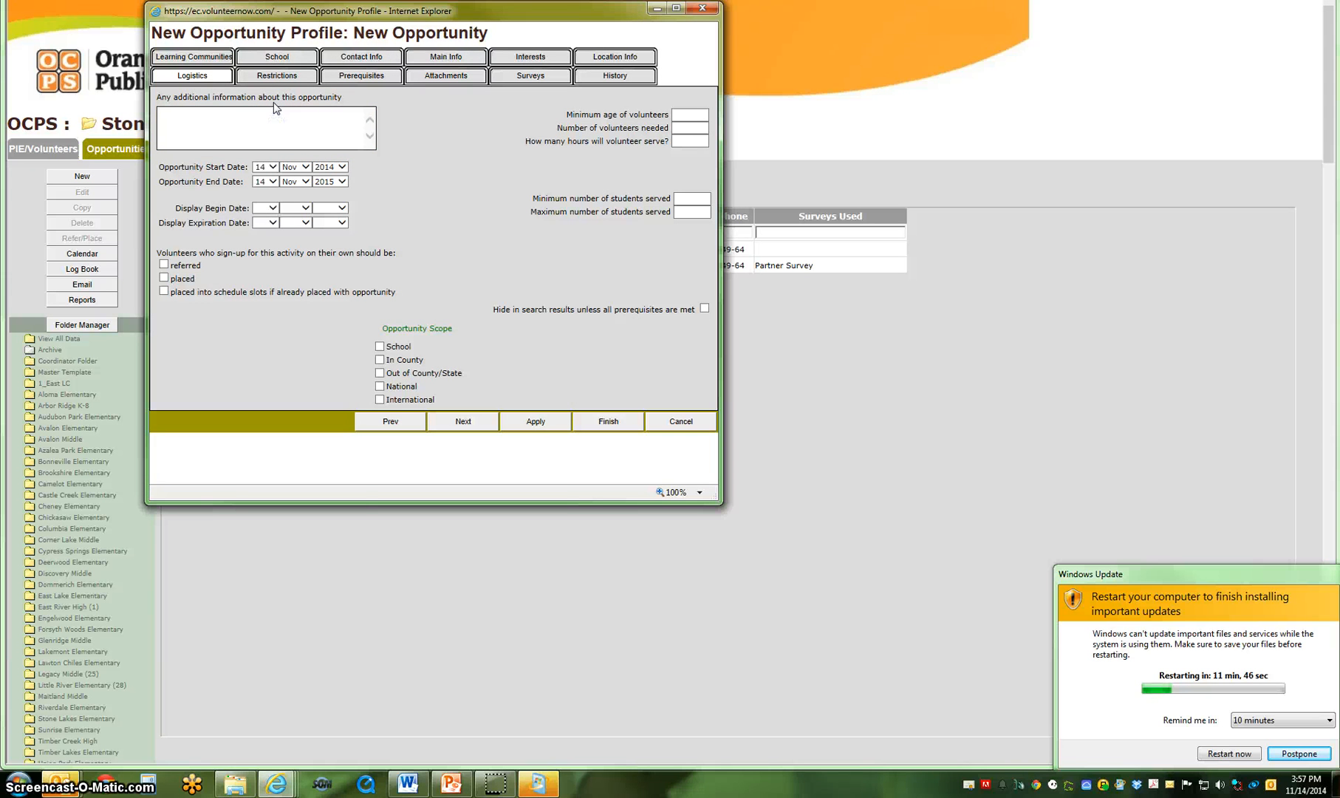
type("This is a great opportunity, we look f")
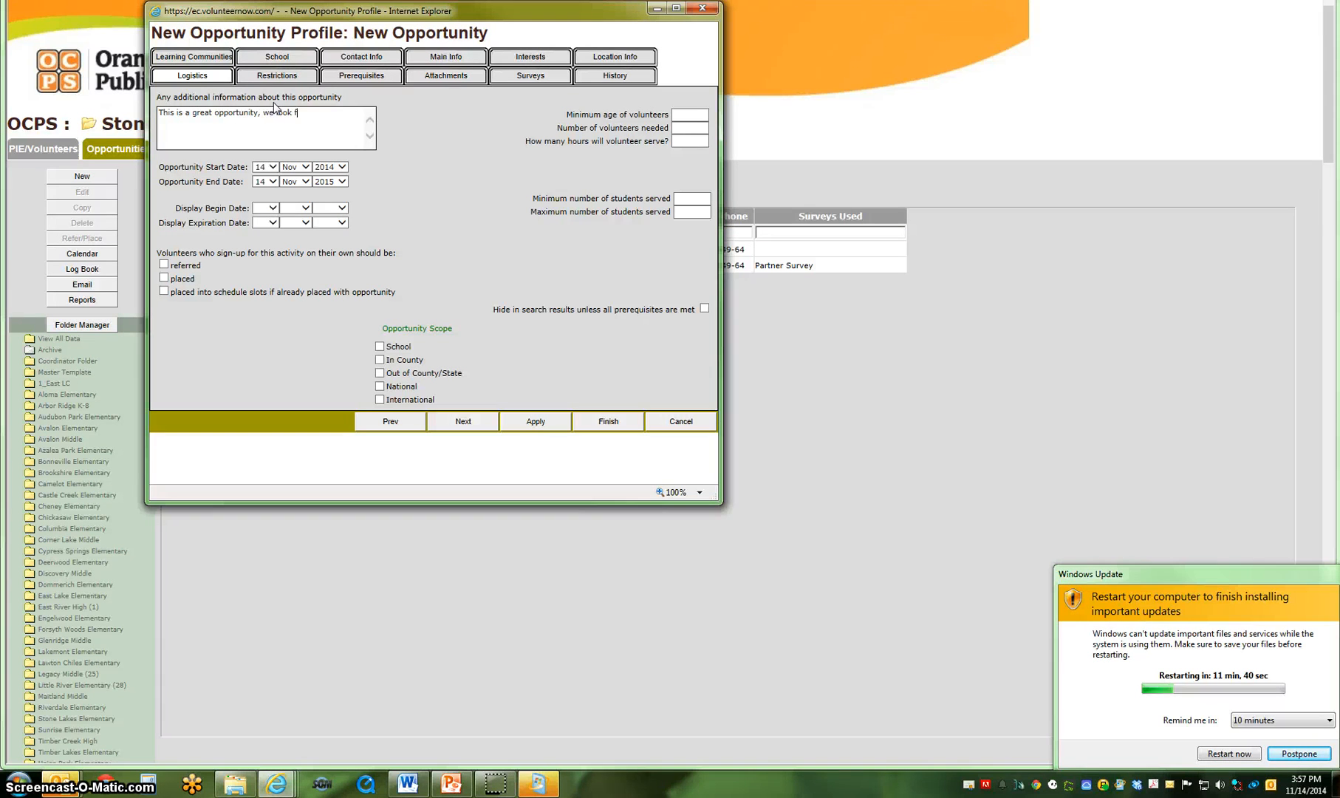
type("orward to seeing you.")
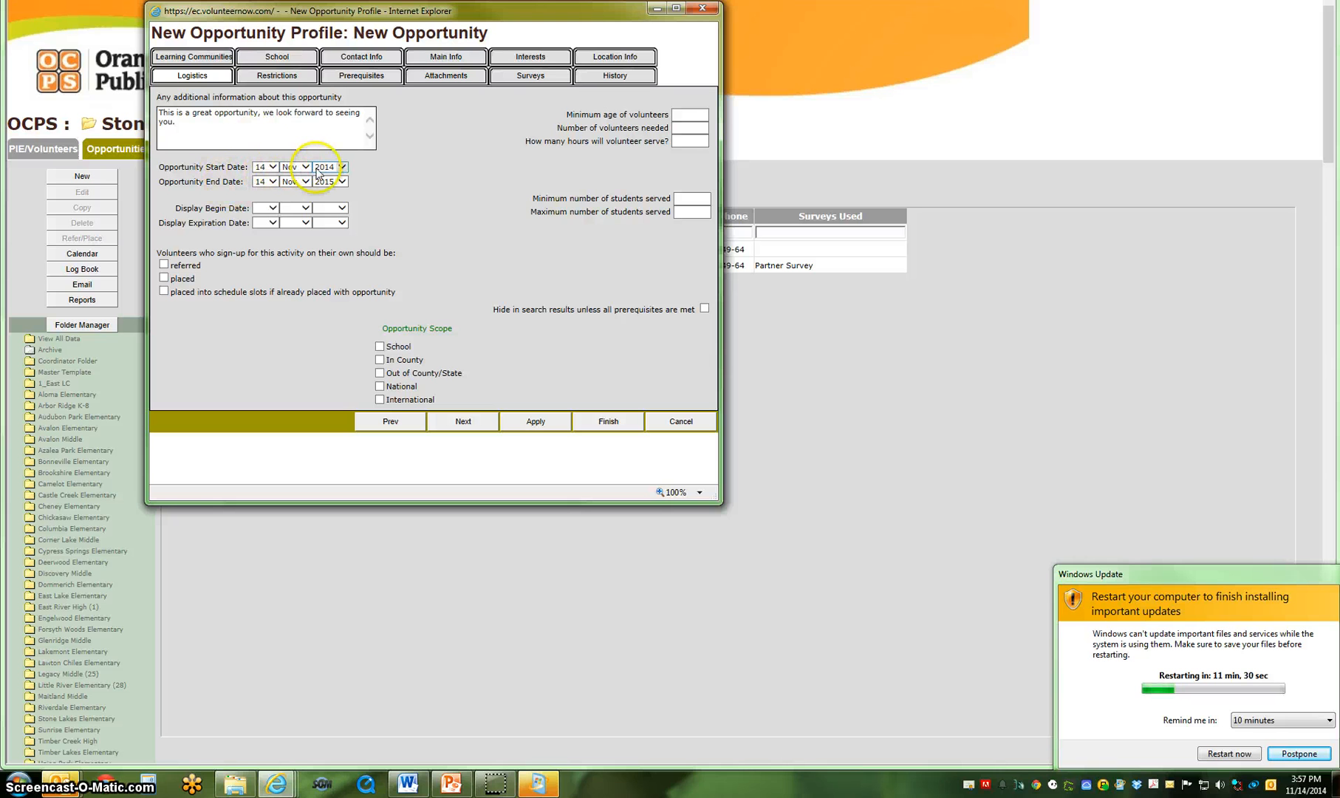
Set both the opportunity start date and the opportunity end date to 18 Nov 2014.
left_click(273, 170)
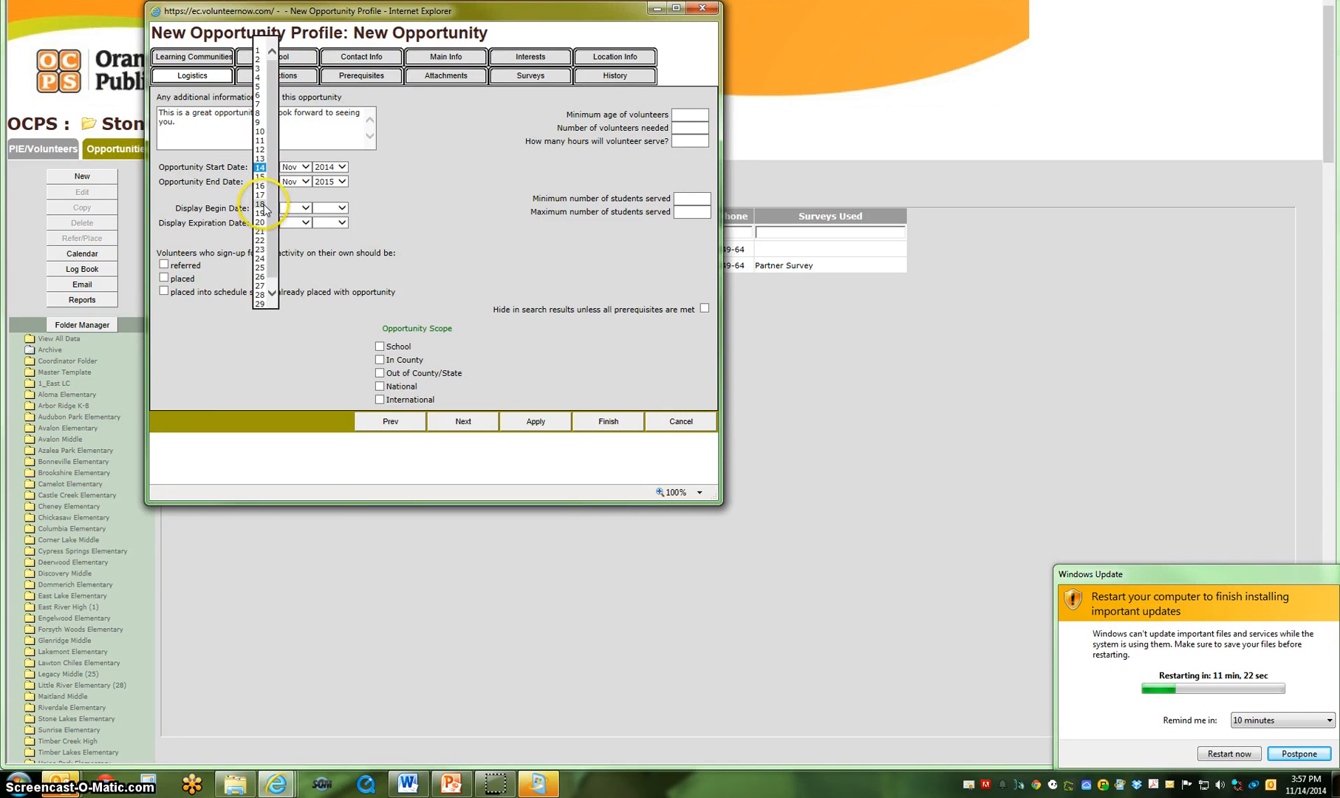
left_click(263, 205)
left_click(274, 182)
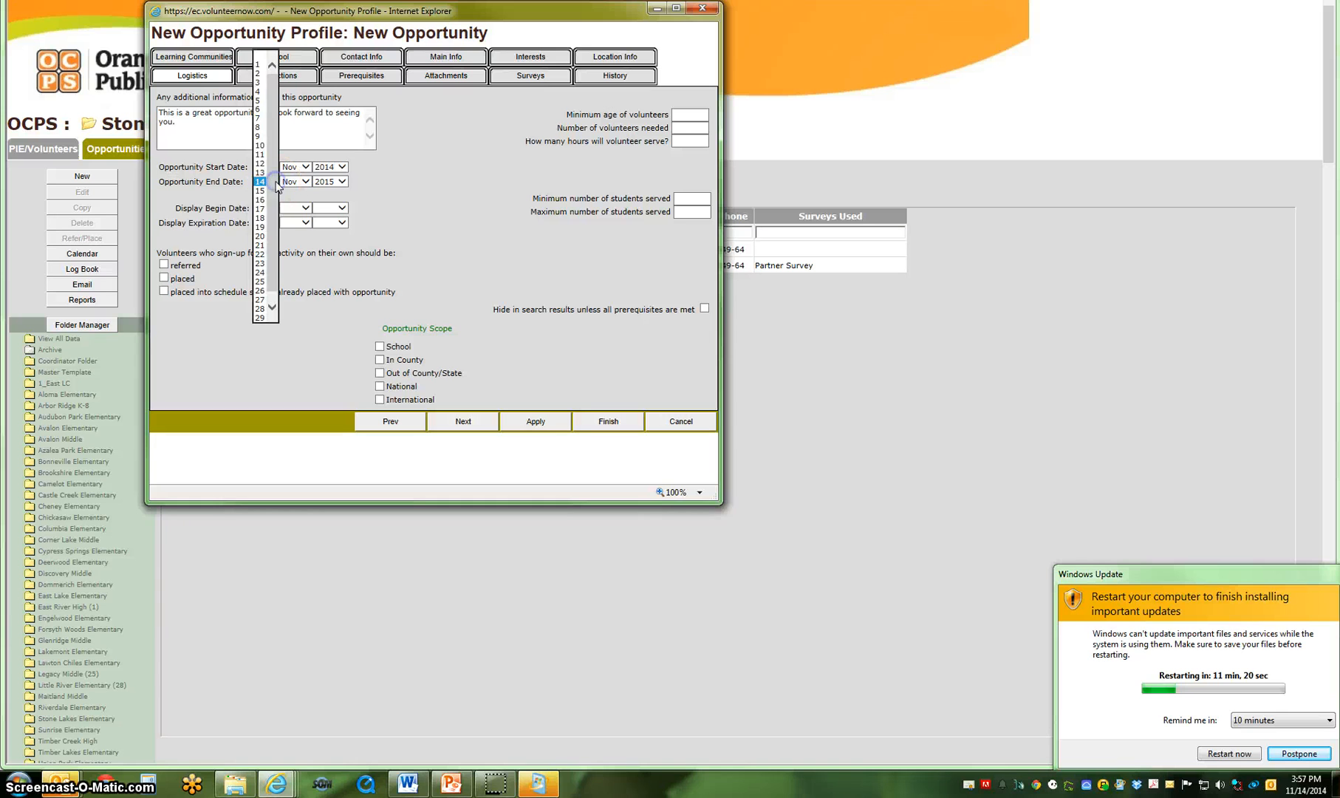
left_click(262, 217)
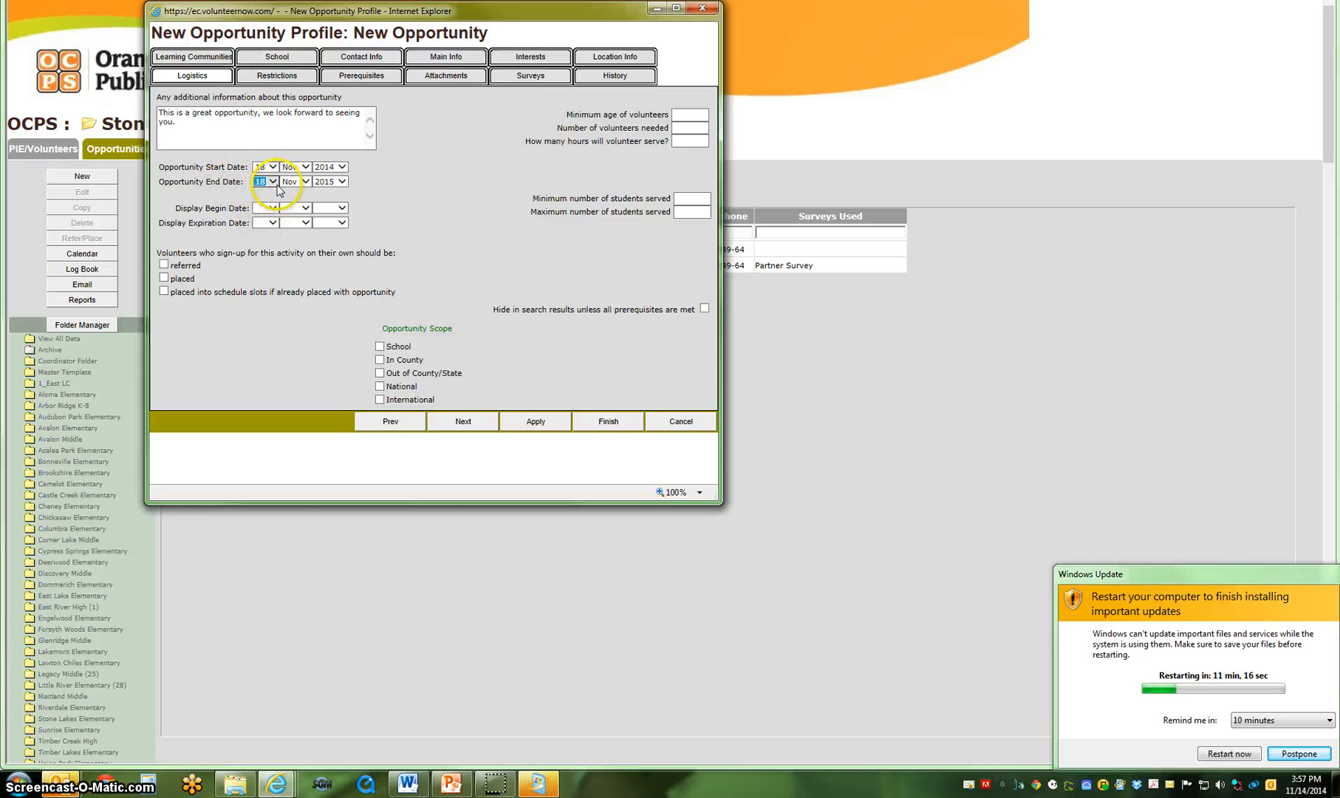
left_click(342, 183)
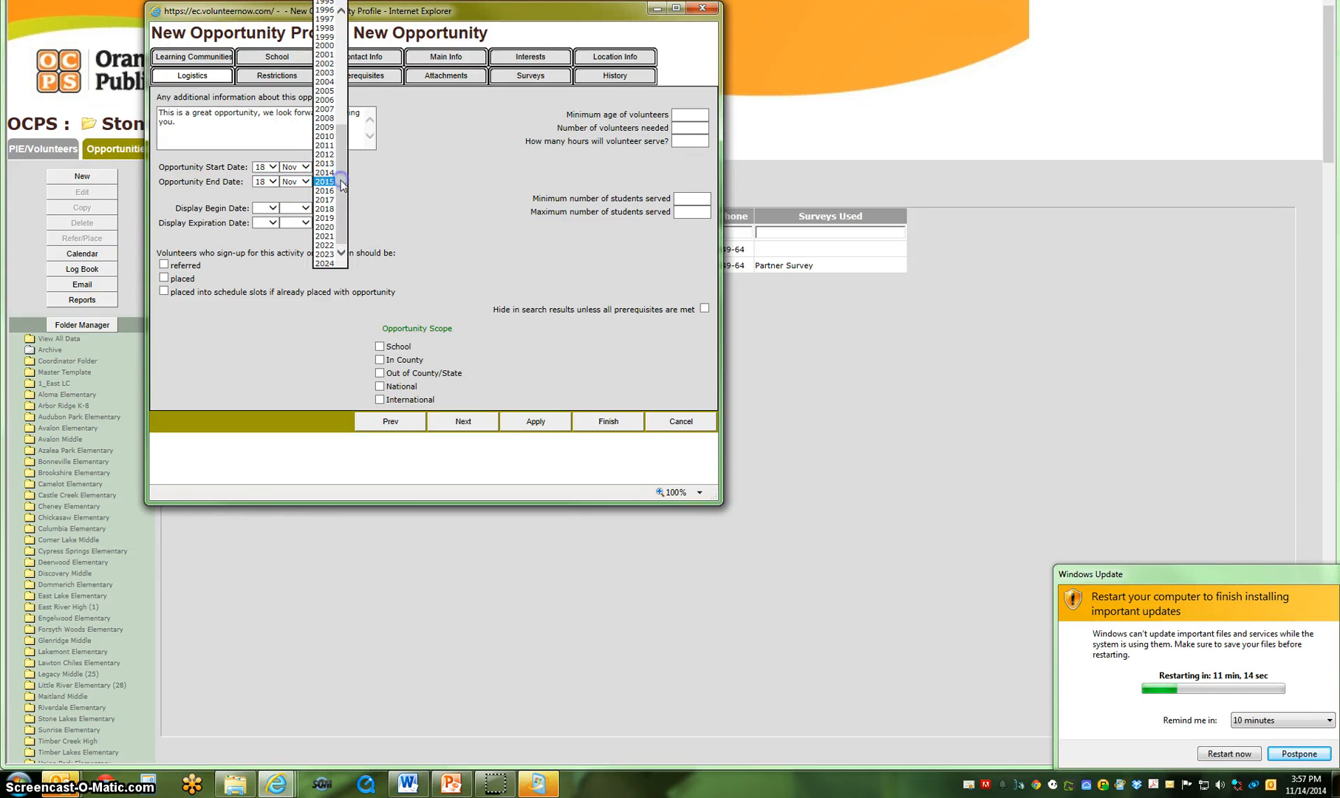
left_click(331, 177)
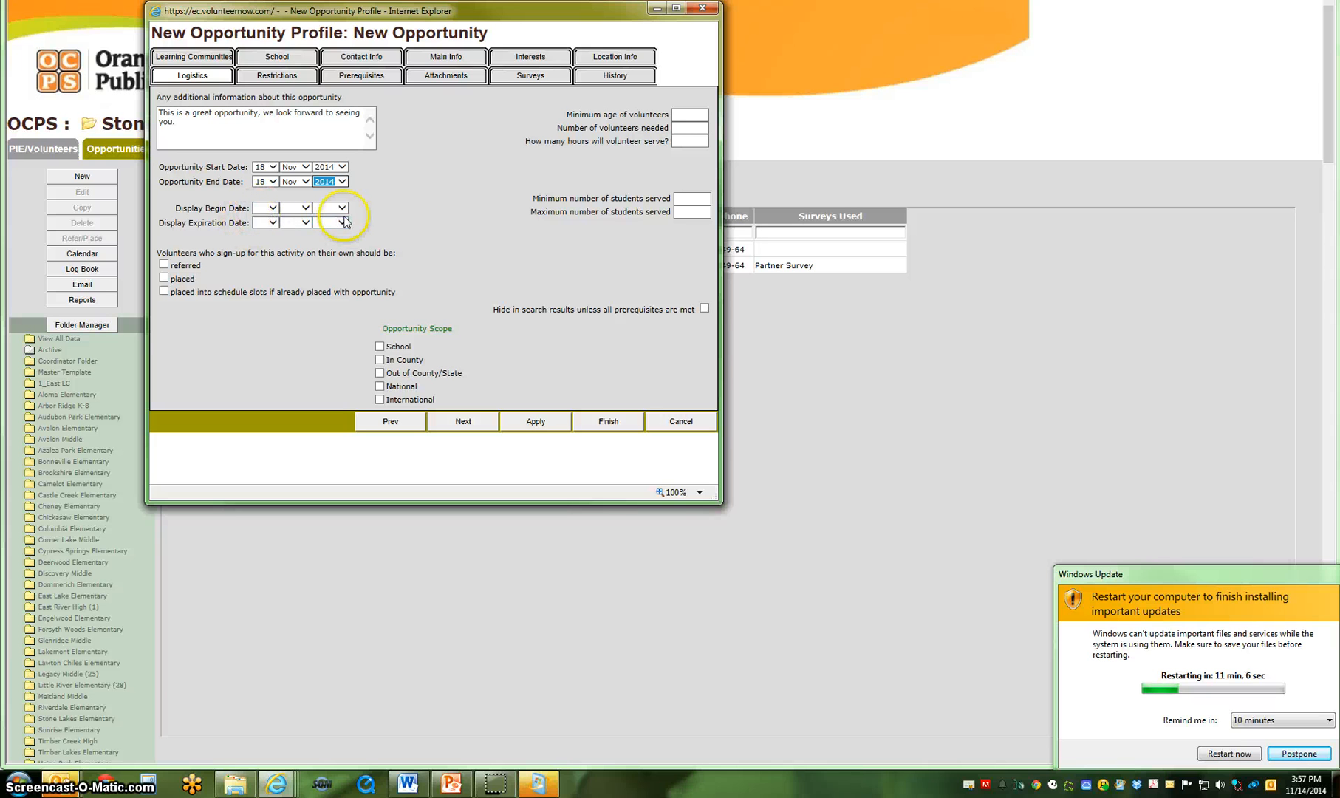
left_click_drag(353, 224, 193, 213)
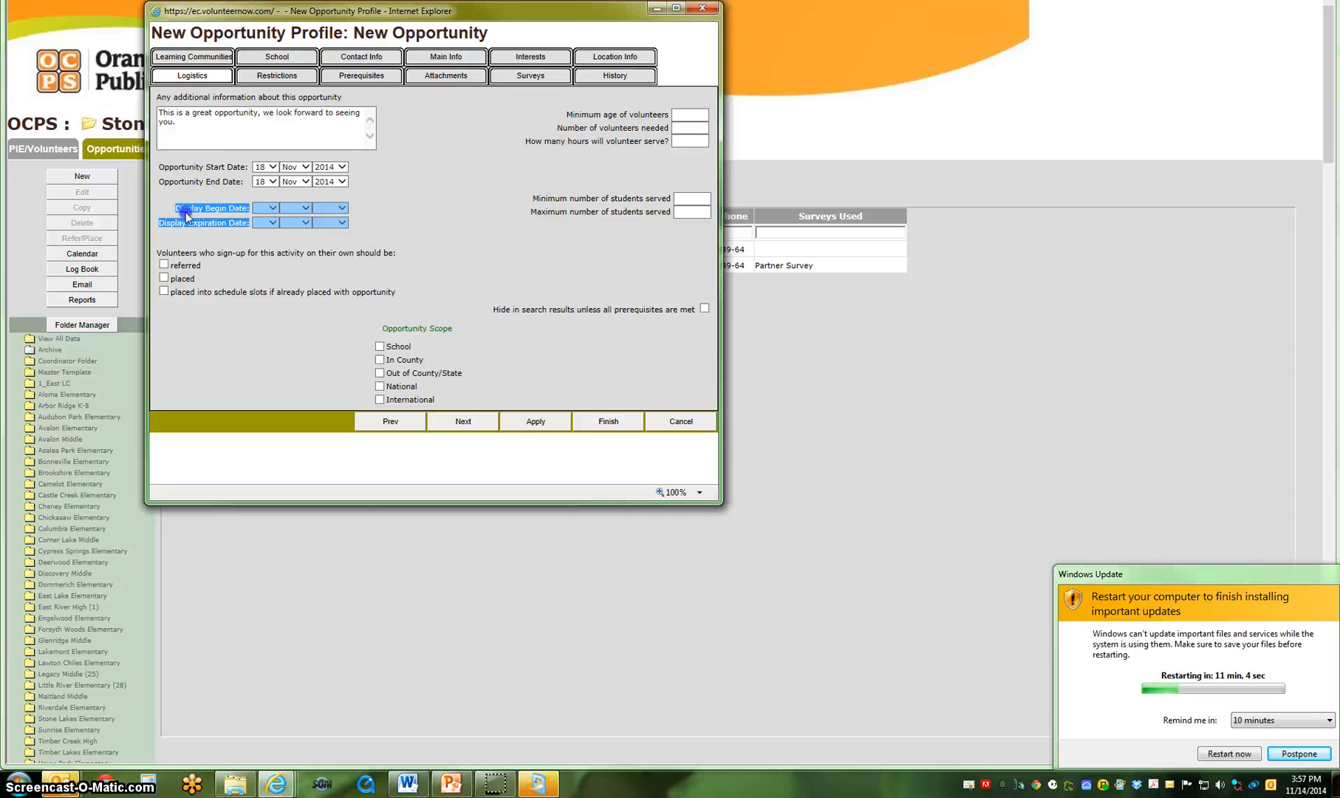
left_click(224, 218)
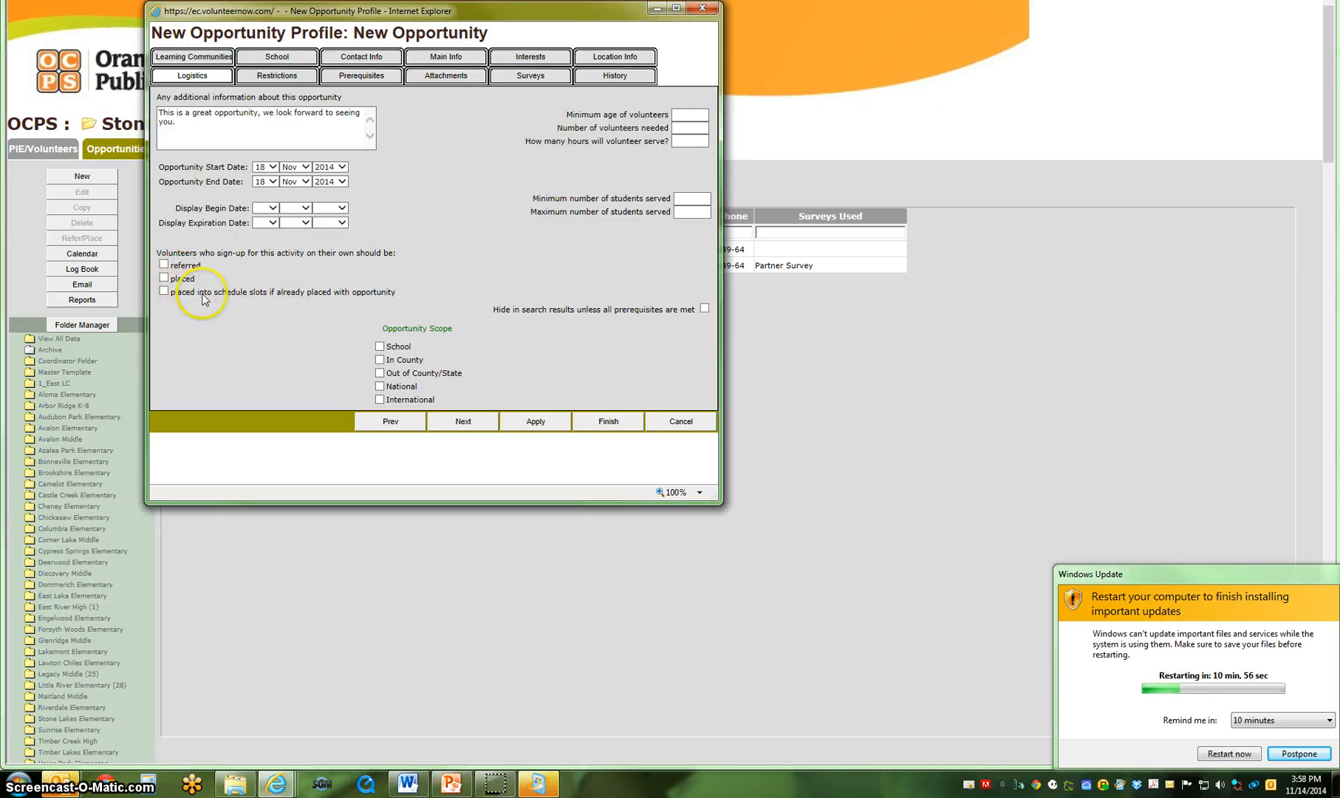
Specify that volunteers who sign up for this activity on their own should be referred, leaving them not placed.
left_click(166, 280)
left_click(165, 266)
left_click(165, 266)
left_click(164, 278)
left_click(164, 277)
left_click(164, 264)
left_click(679, 127)
left_click(687, 127)
type("5")
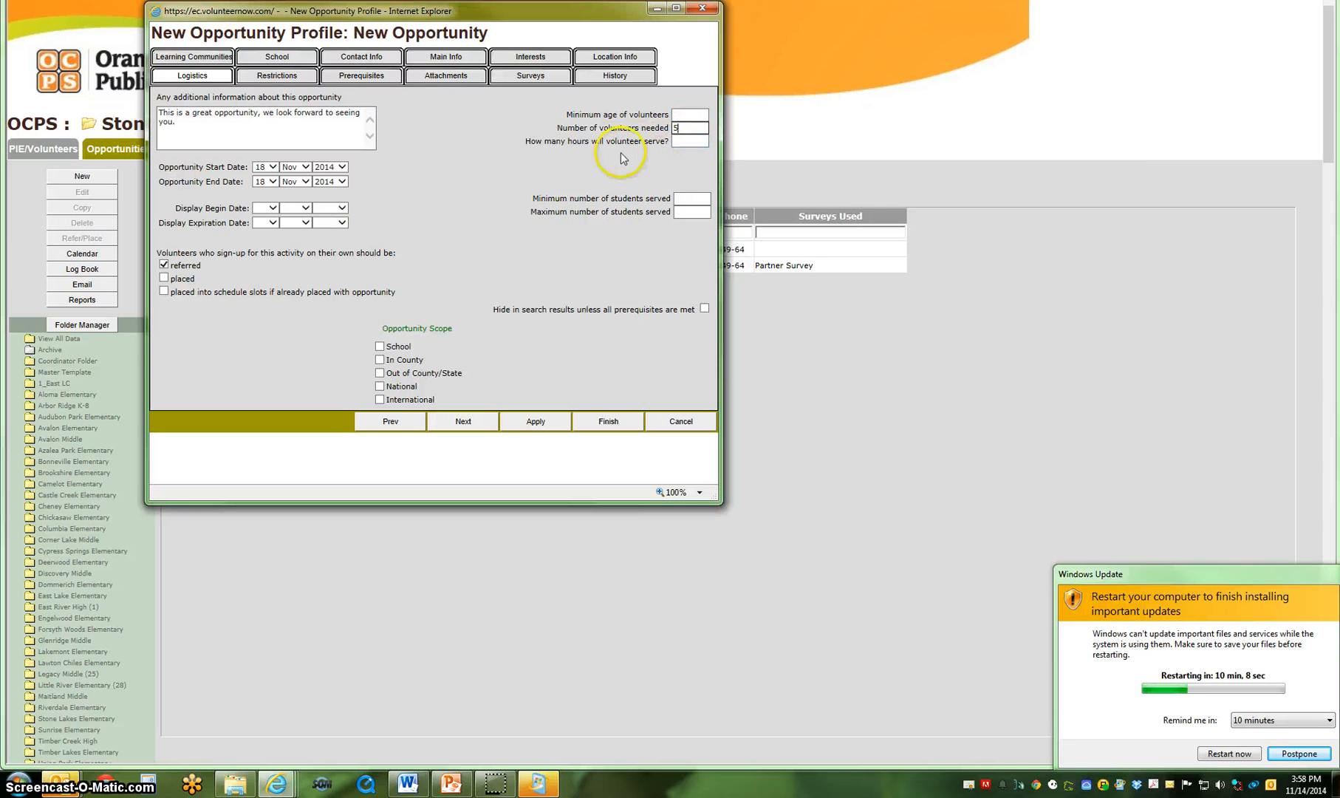
left_click(675, 138)
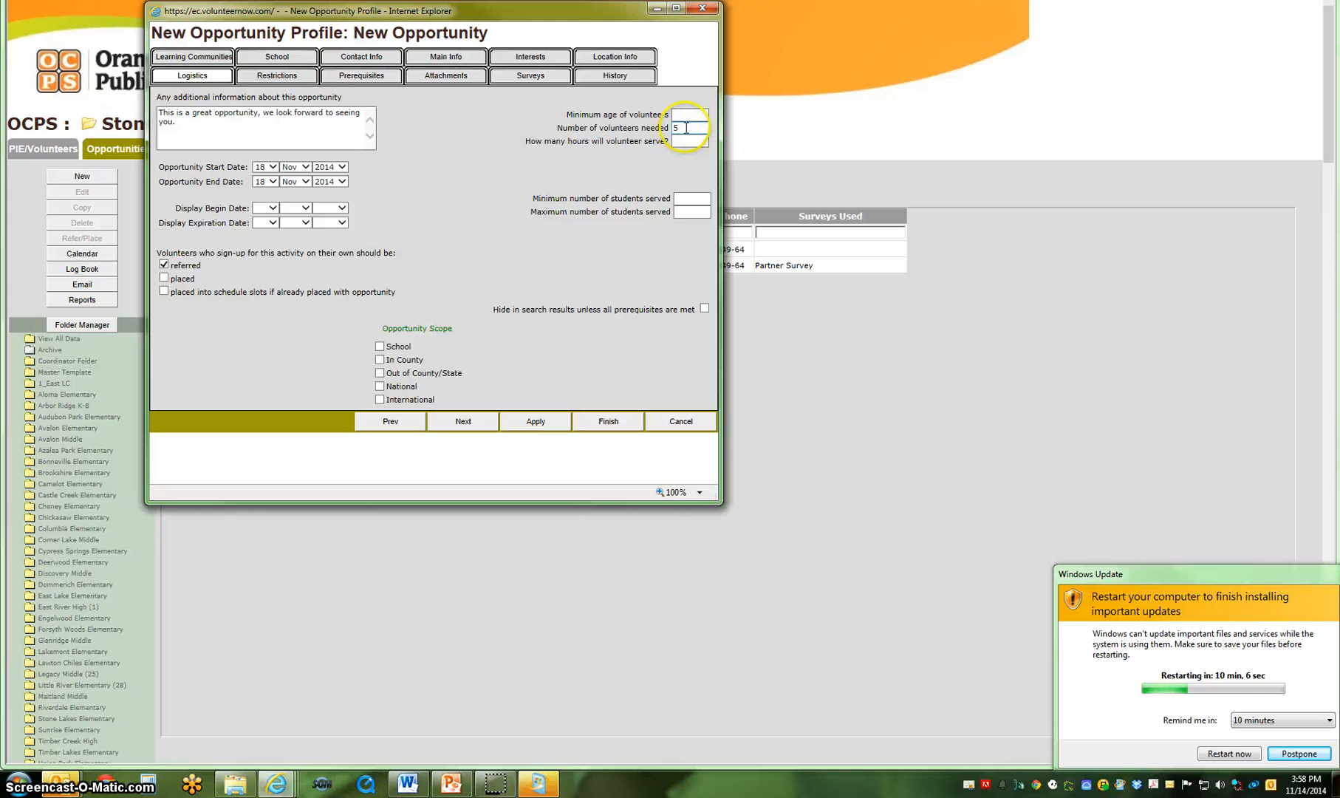
left_click(676, 128)
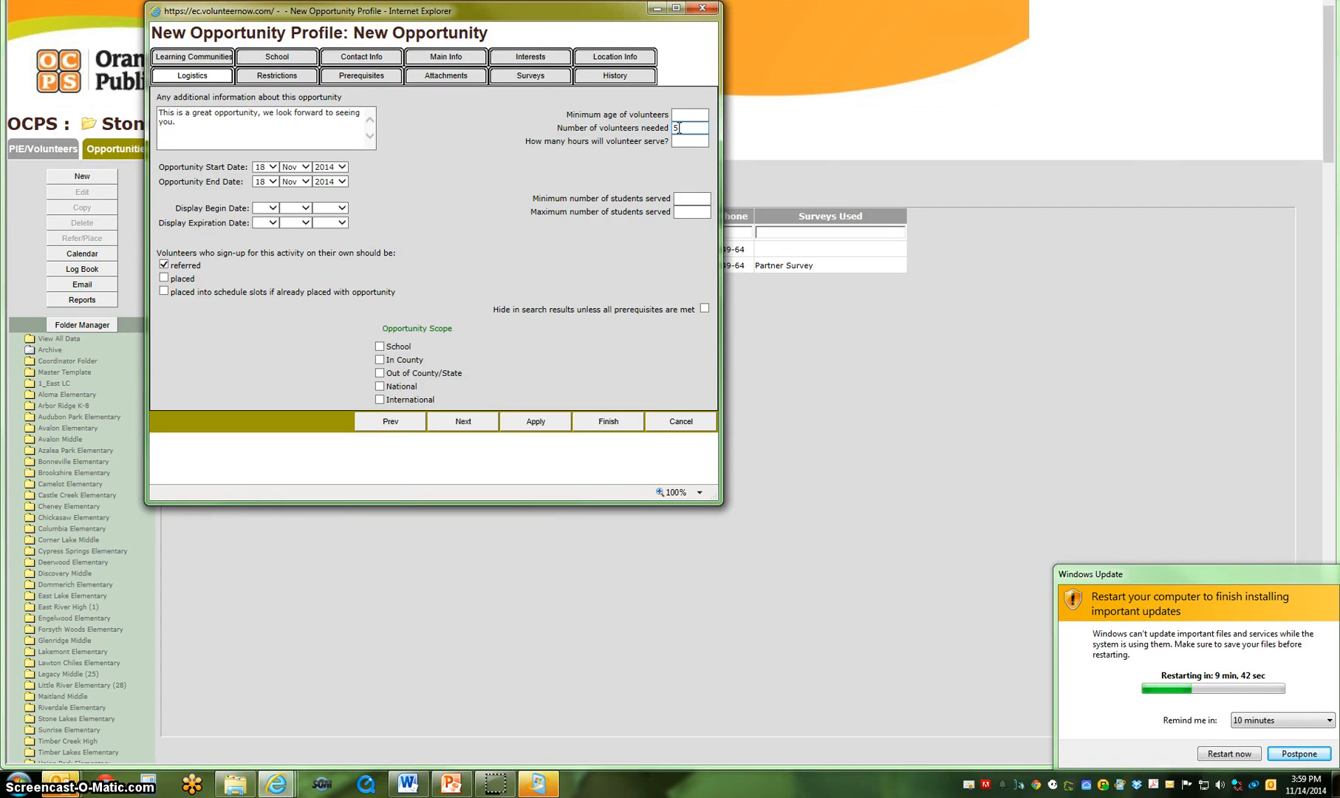
double_click(679, 128)
Set the volunteer hours to 3, the students served to a minimum of 30 and maximum of 50, and the opportunity scope to School.
left_click(644, 142)
left_click(687, 140)
type("3")
left_click(685, 199)
type("30")
left_click(682, 213)
type("50")
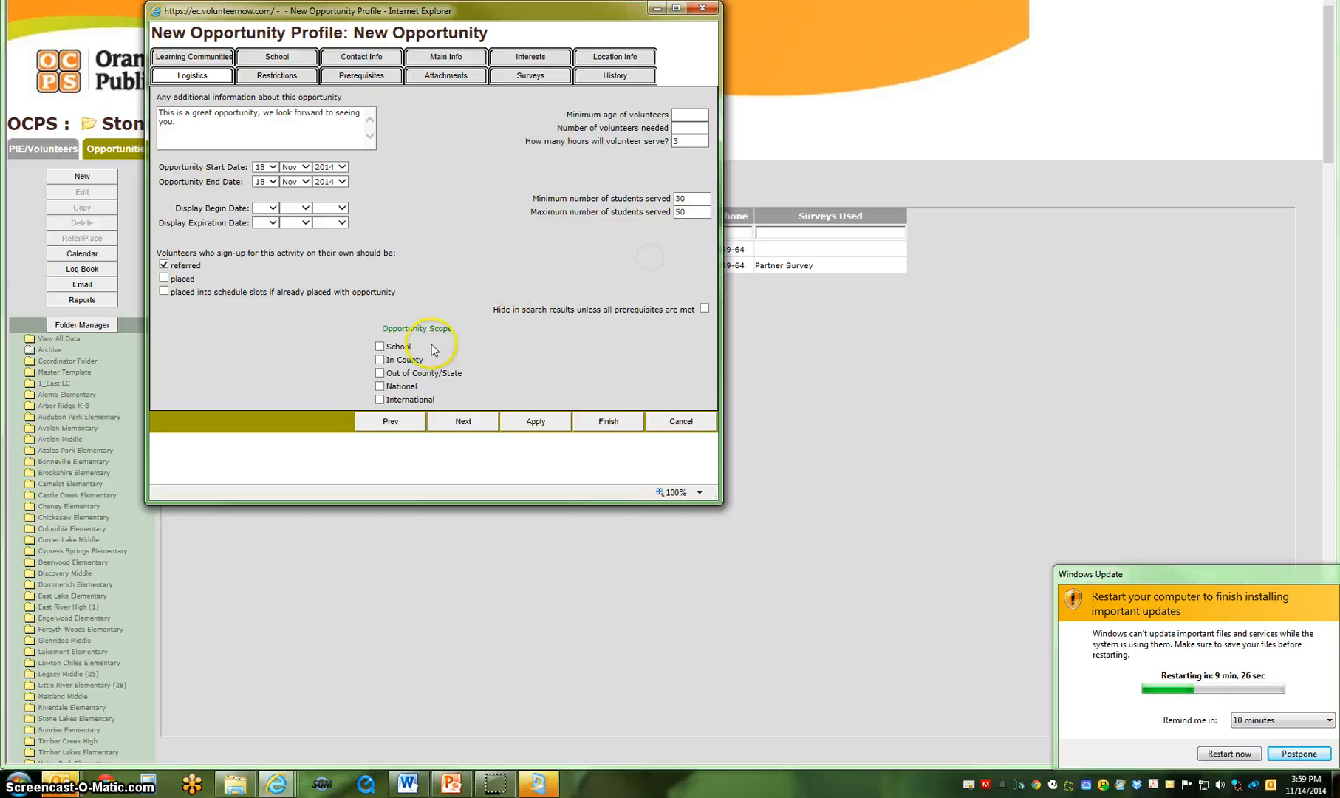
left_click(380, 347)
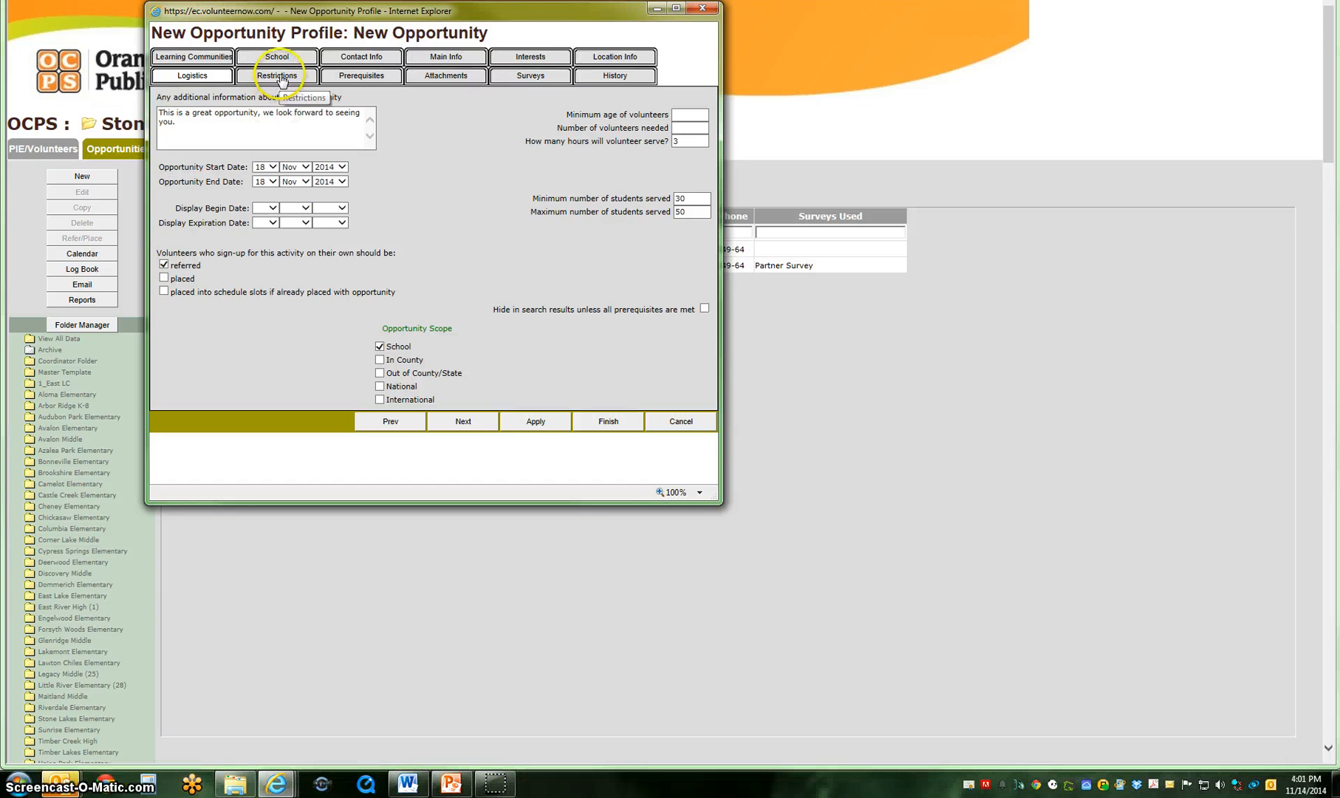
Look through the restrictions and prerequisites, and upload AGFT.JPG from the logos picture folder as the Image 1 attachment.
left_click(290, 77)
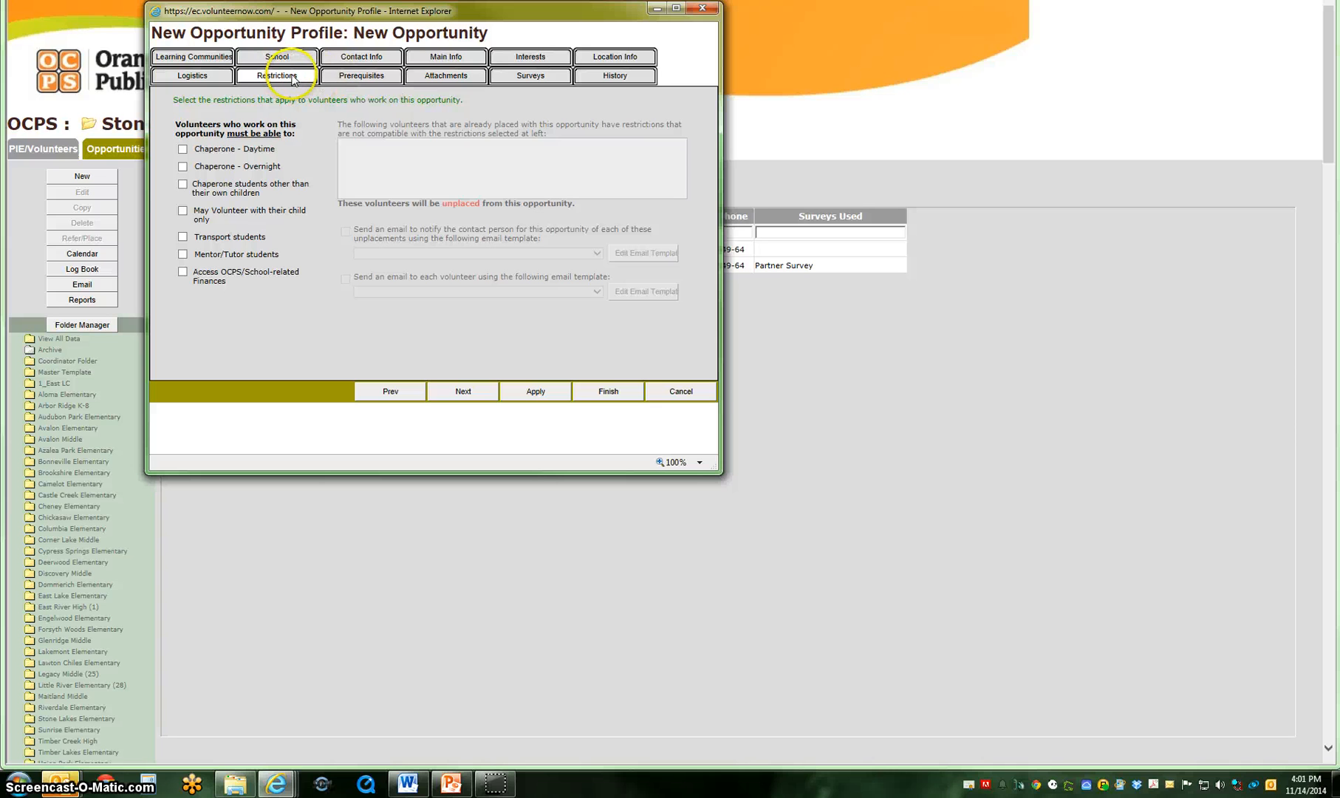
left_click(340, 78)
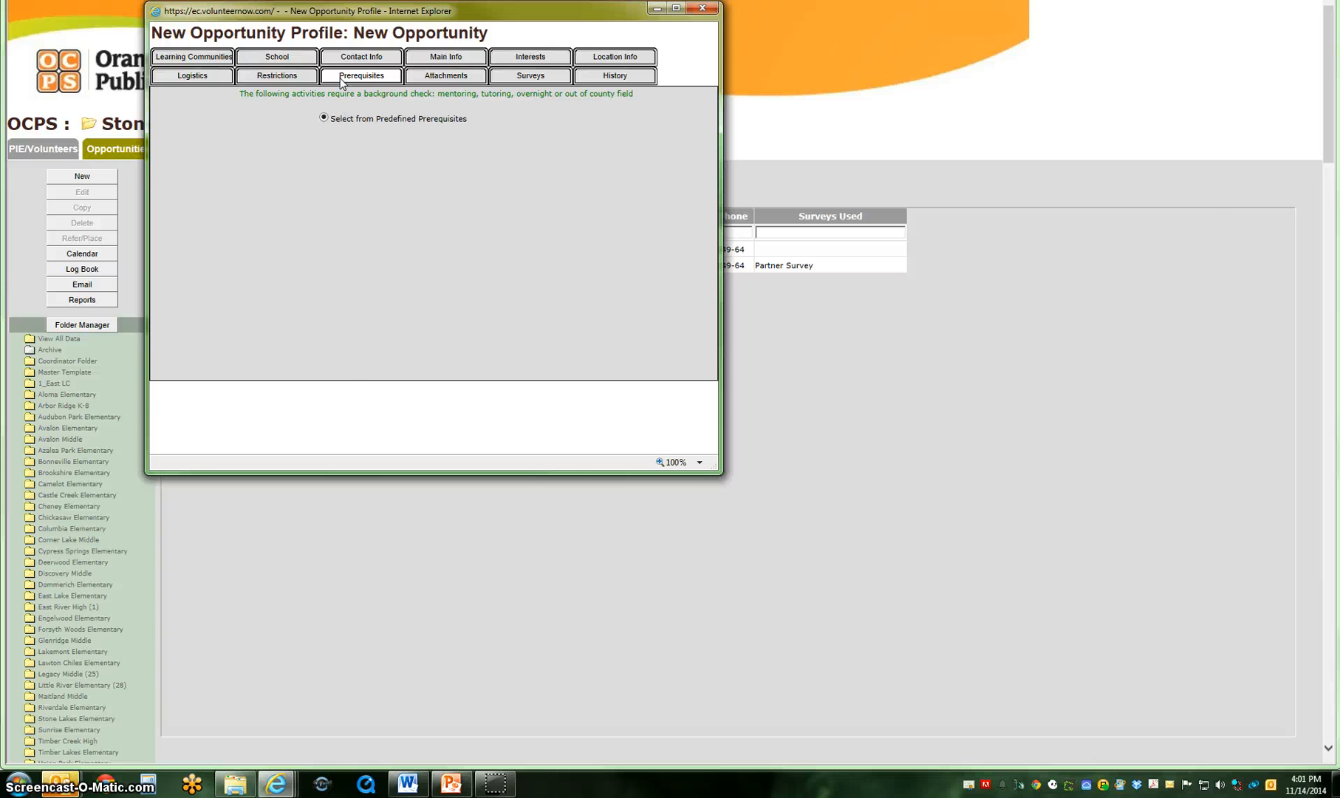
left_click(443, 76)
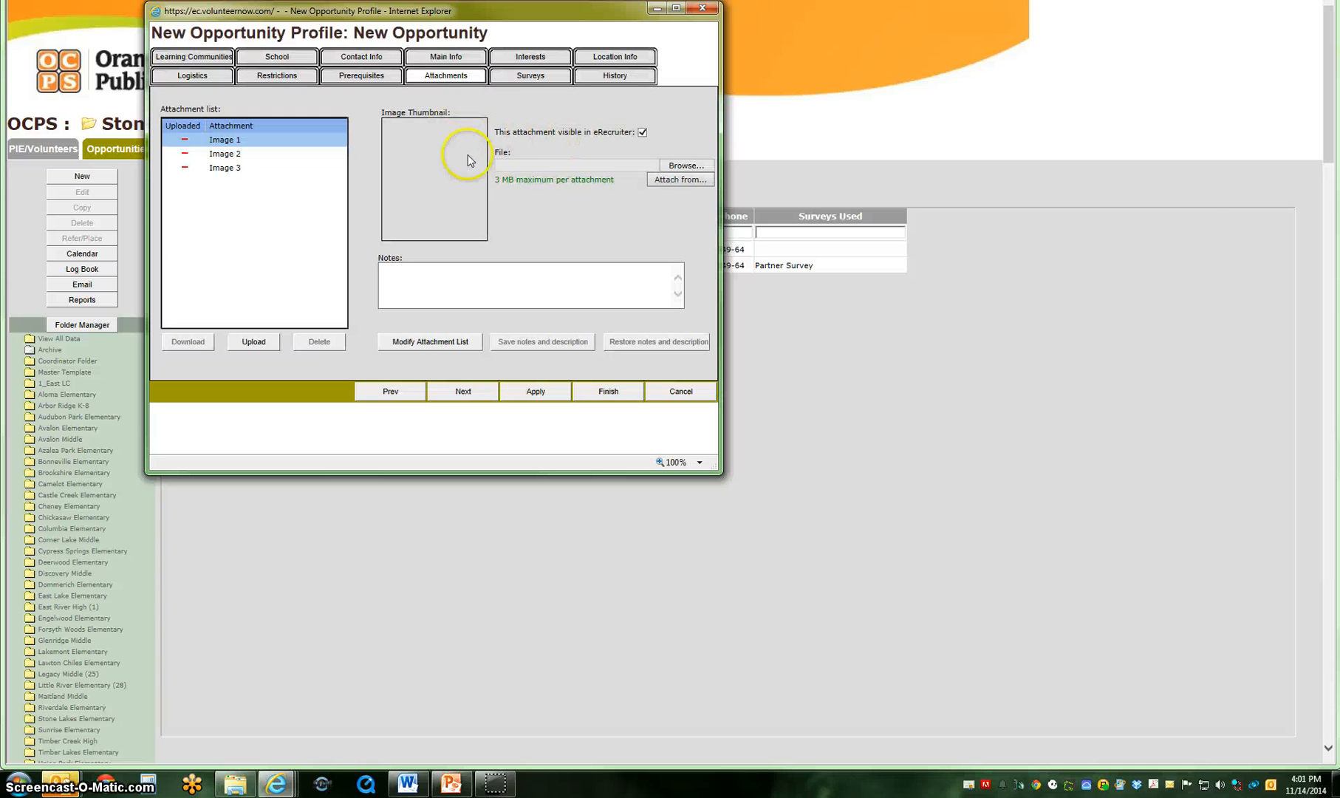
left_click(686, 166)
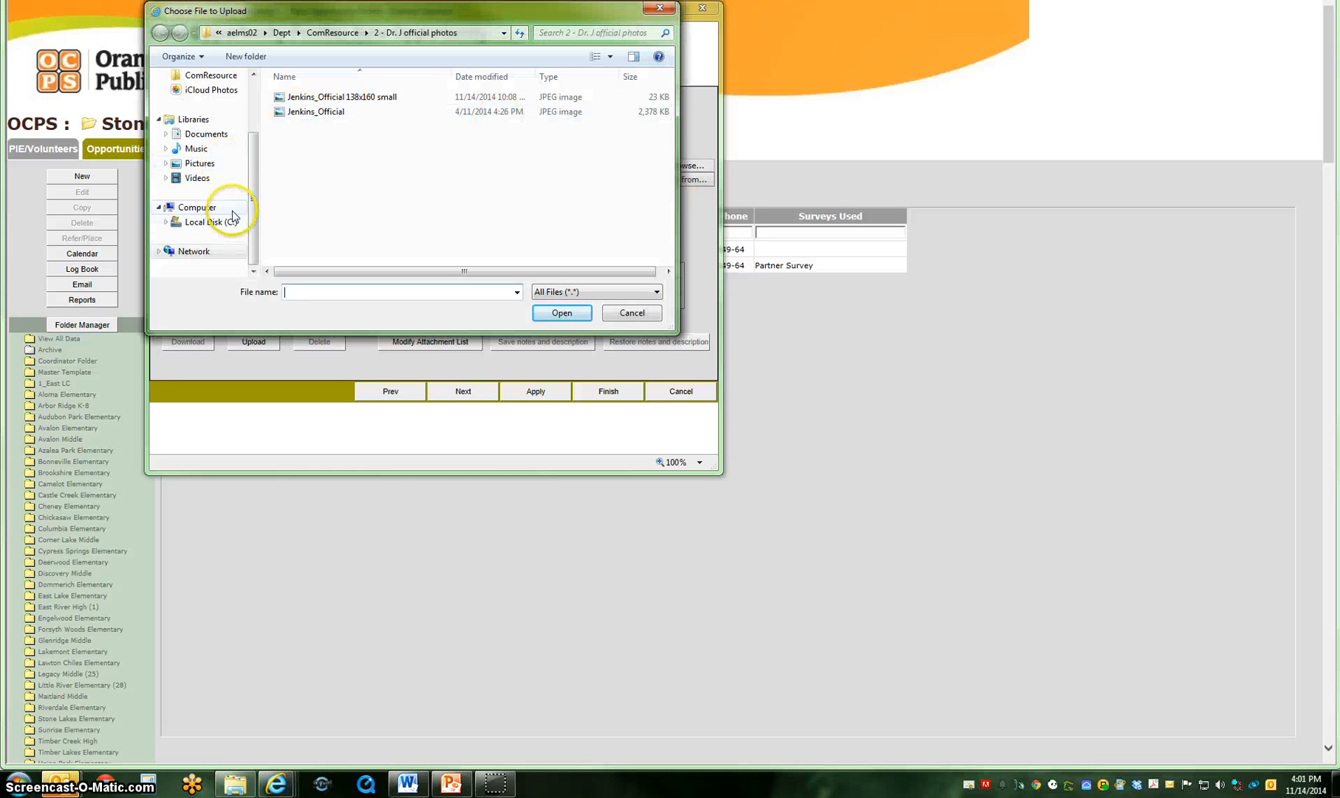
left_click(203, 164)
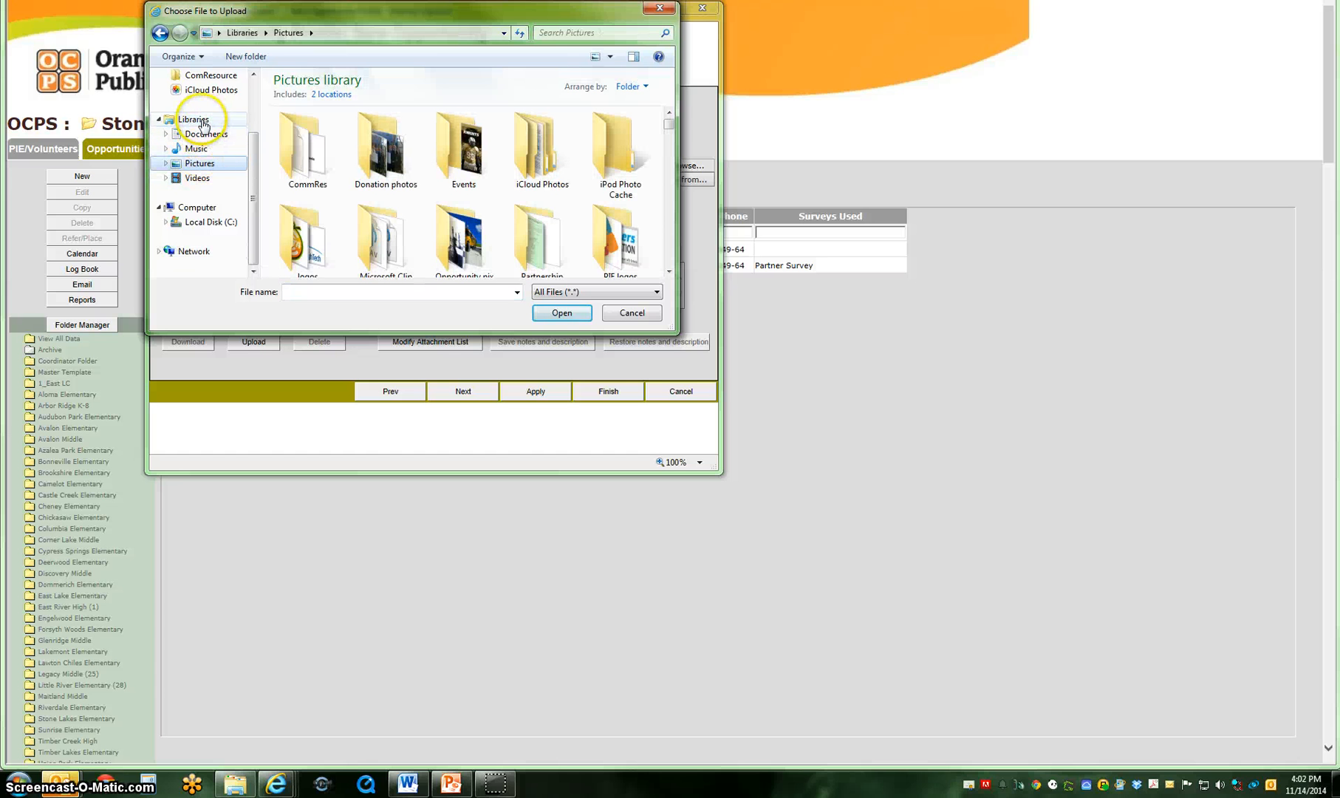
double_click(303, 237)
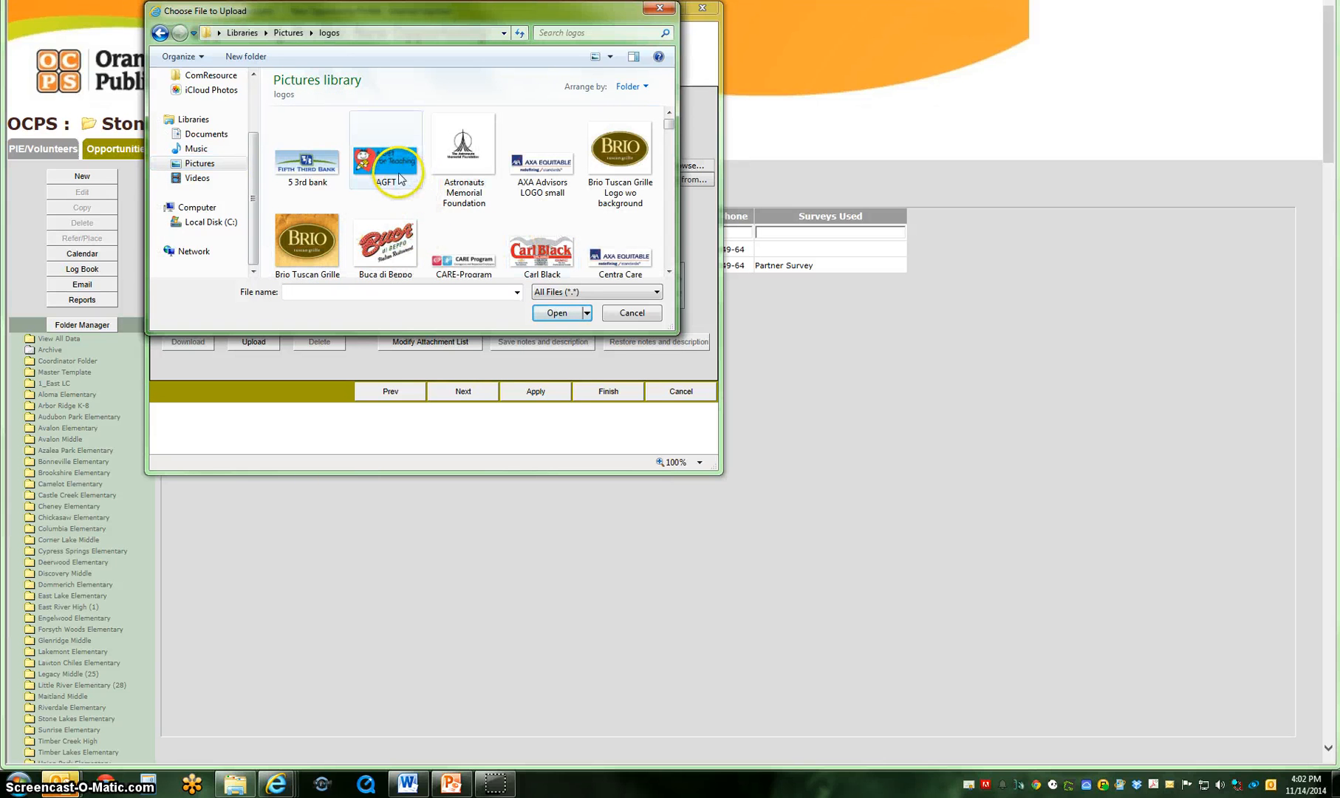
double_click(392, 175)
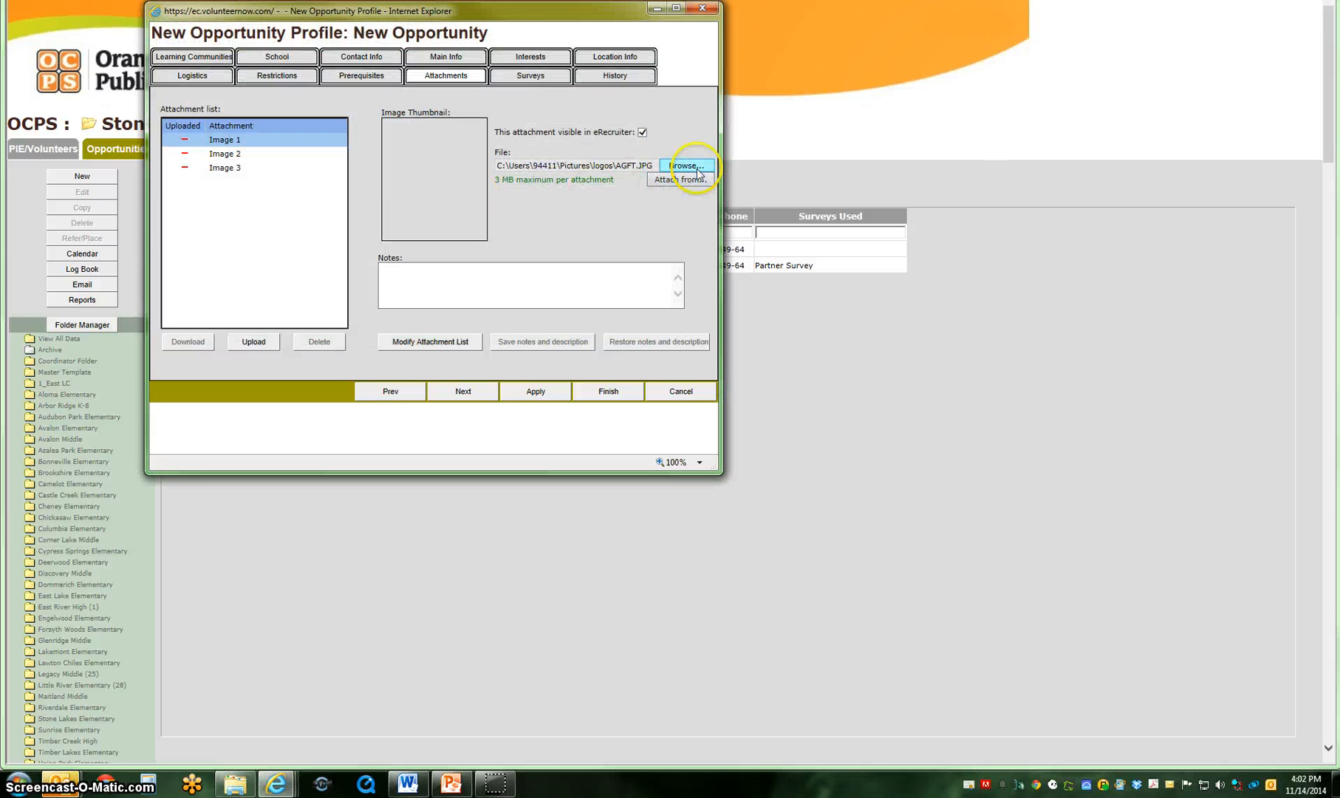
left_click(268, 344)
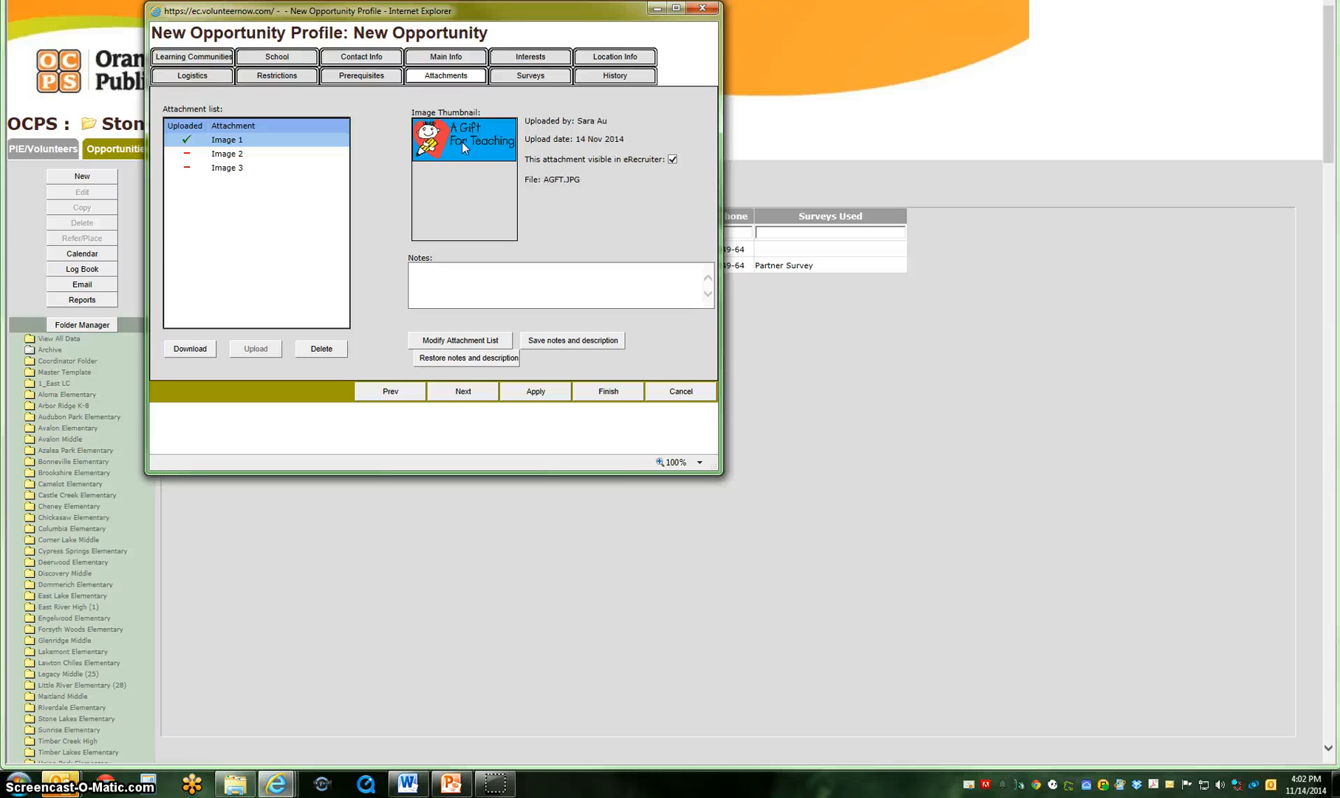
Review the surveys used by this opportunity and highlight Partner Survey.
left_click(535, 77)
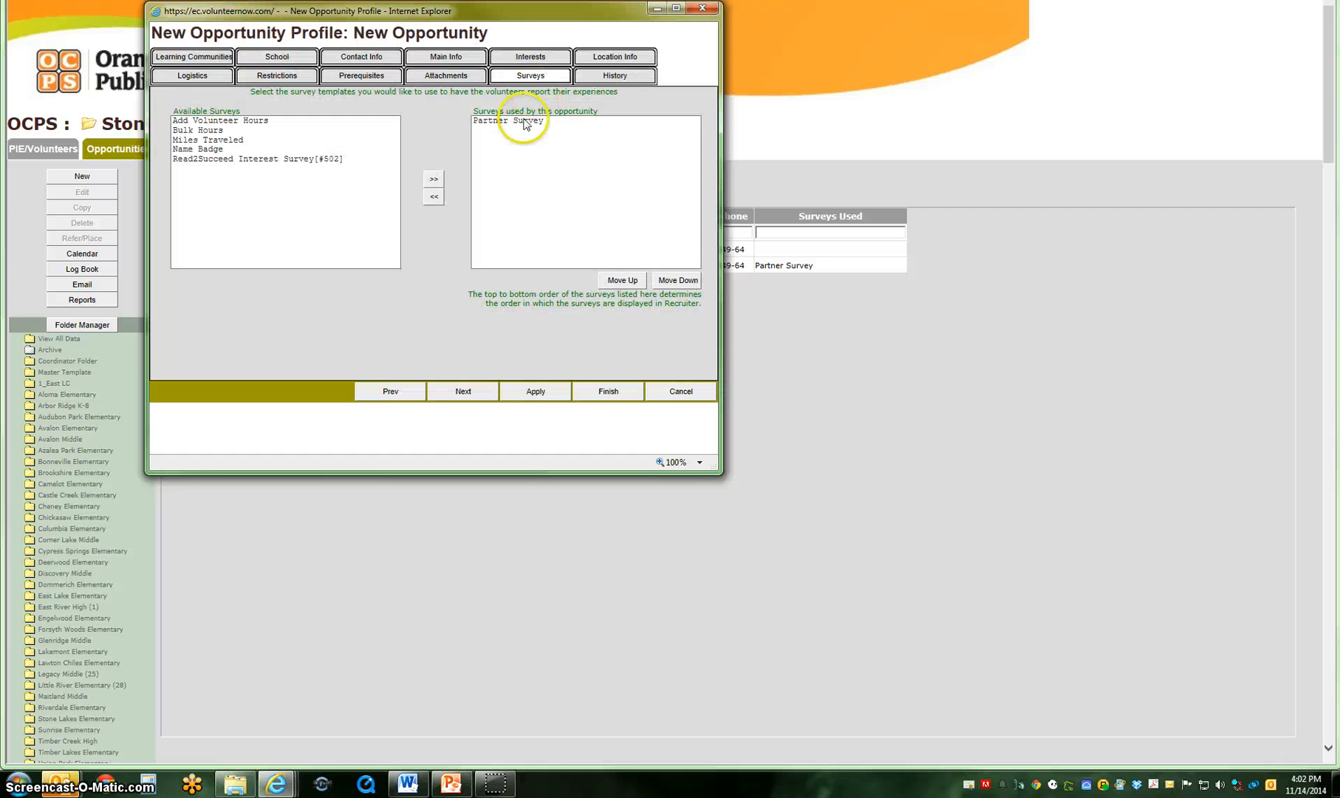
left_click(524, 123)
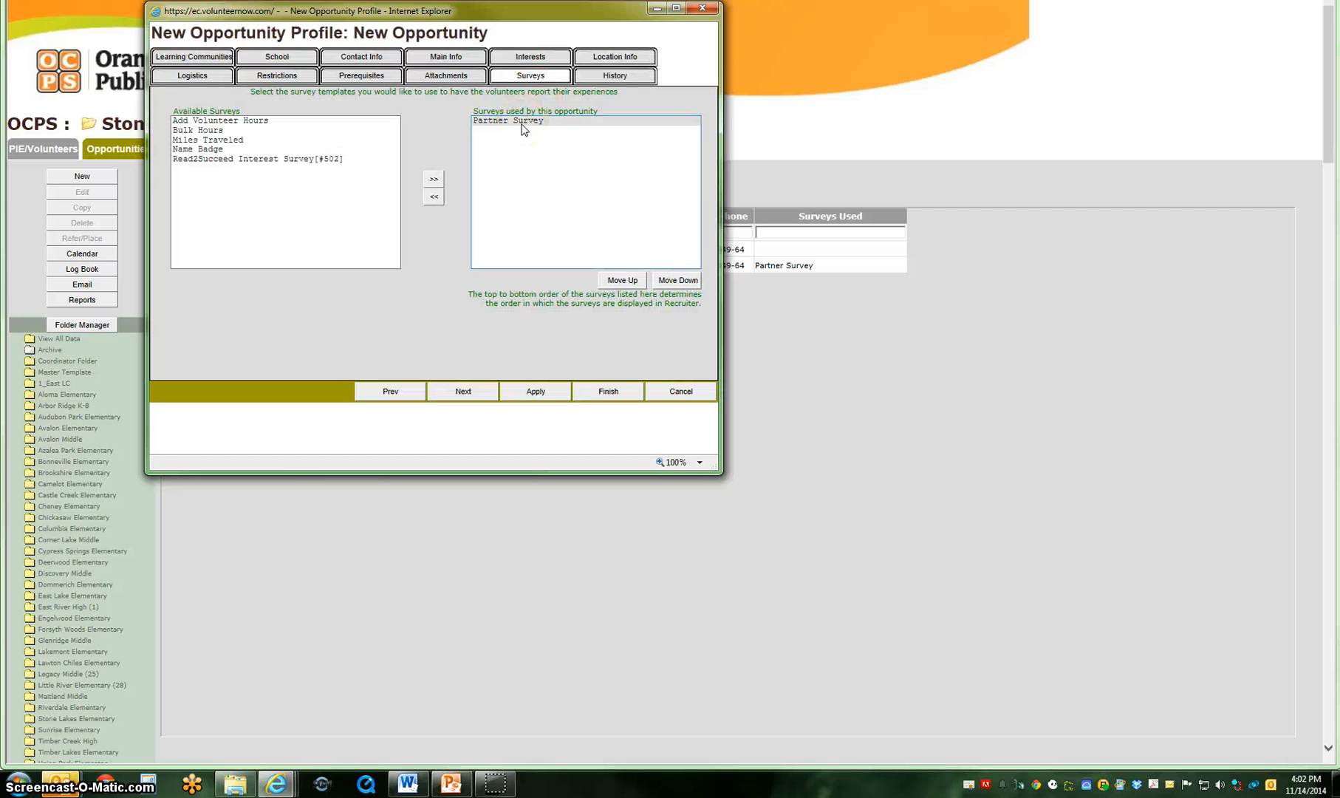
left_click(501, 127)
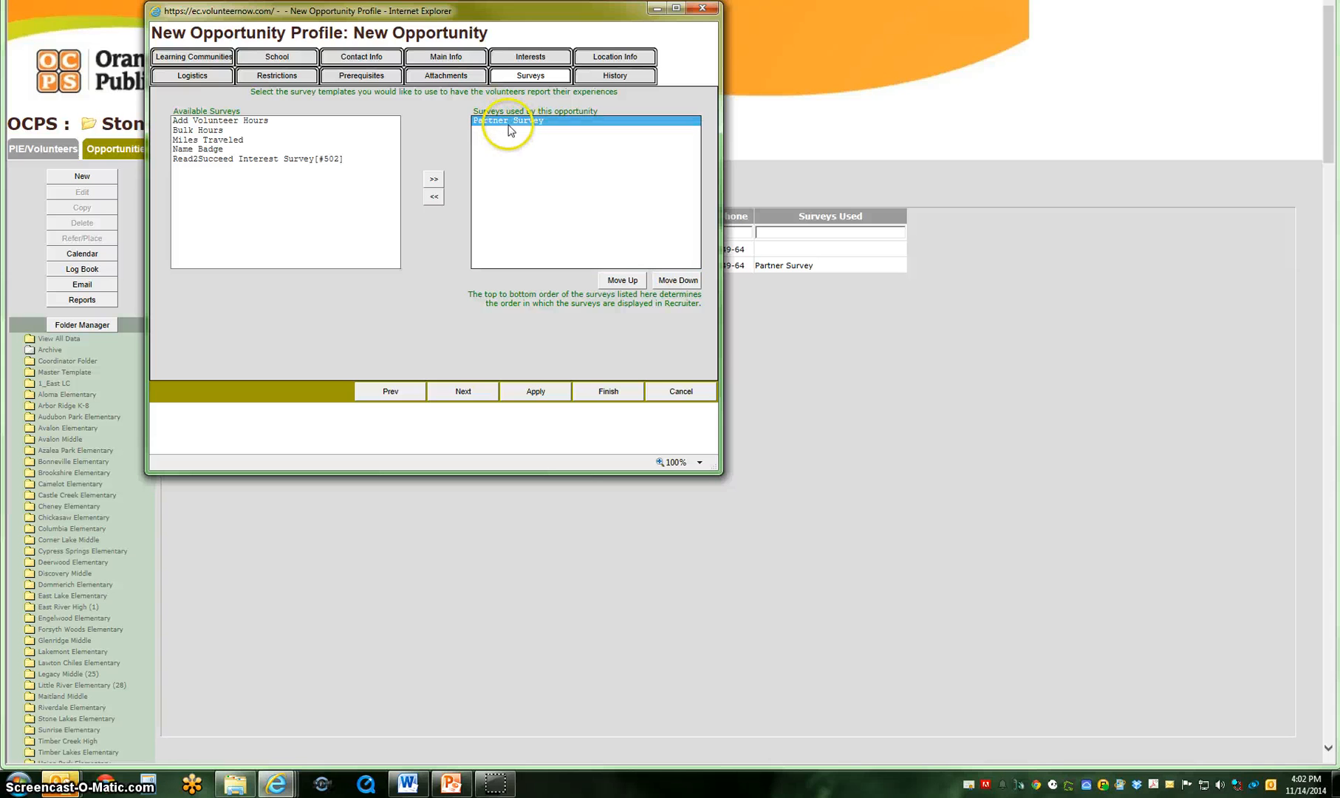
left_click(555, 120)
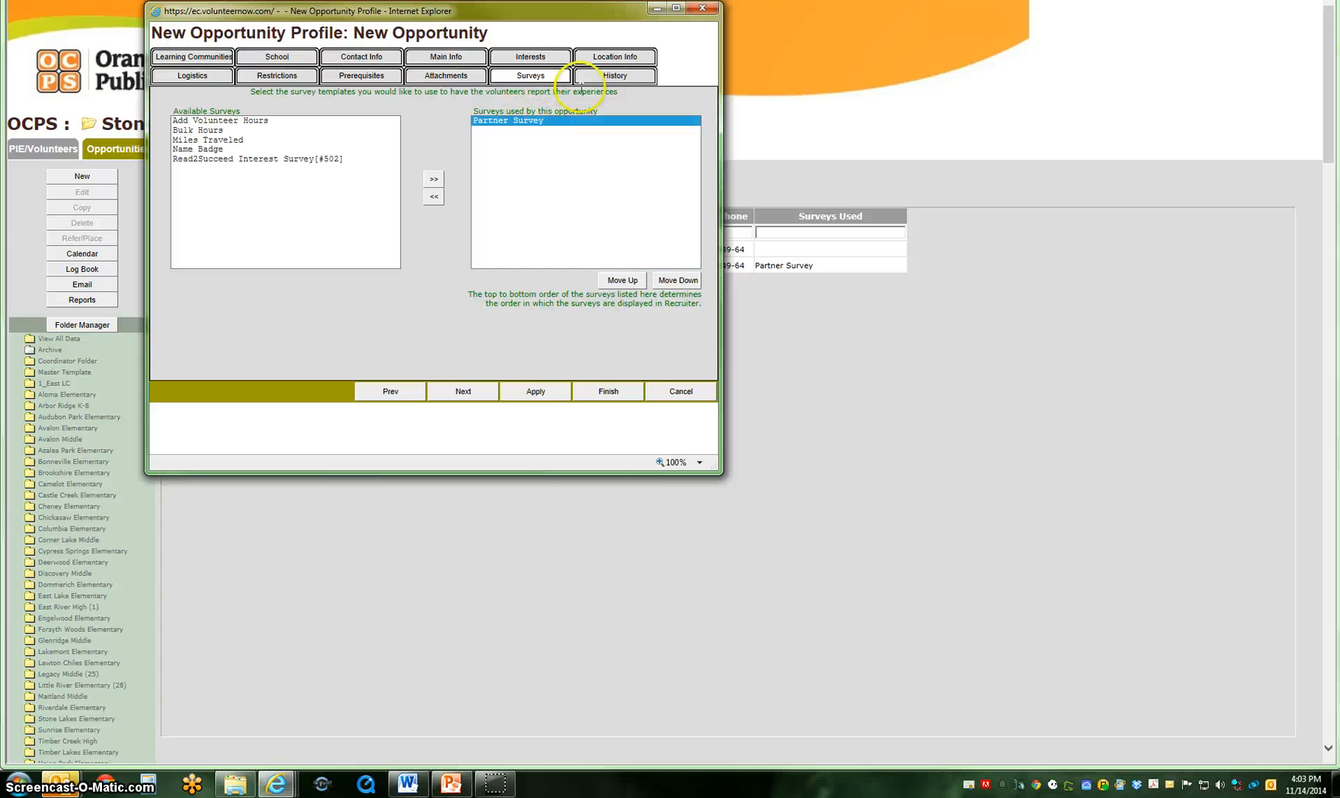
Review the opportunity's history details and finish the profile to save the new opportunity.
left_click(606, 80)
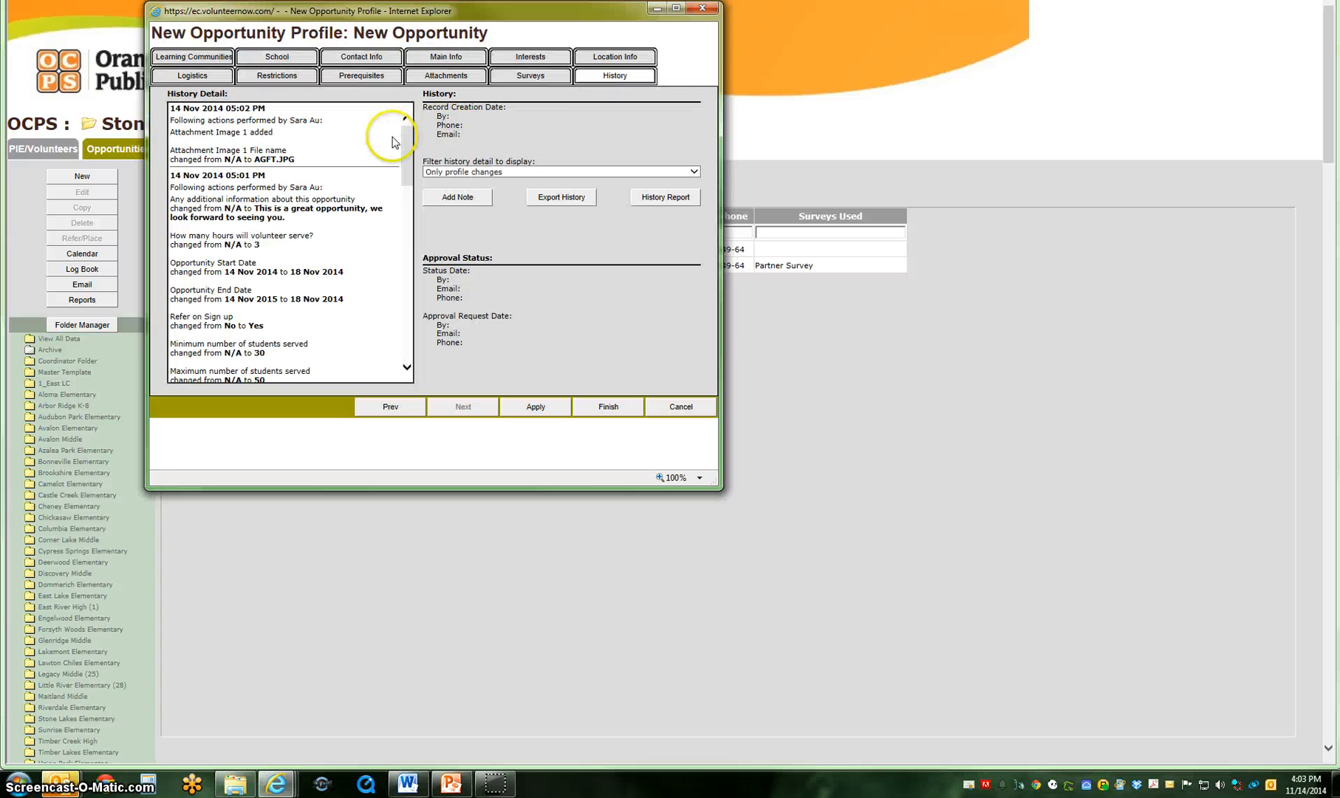
mouse_move(404, 134)
left_mouse_down()
mouse_move(410, 188)
mouse_move(408, 122)
left_mouse_up()
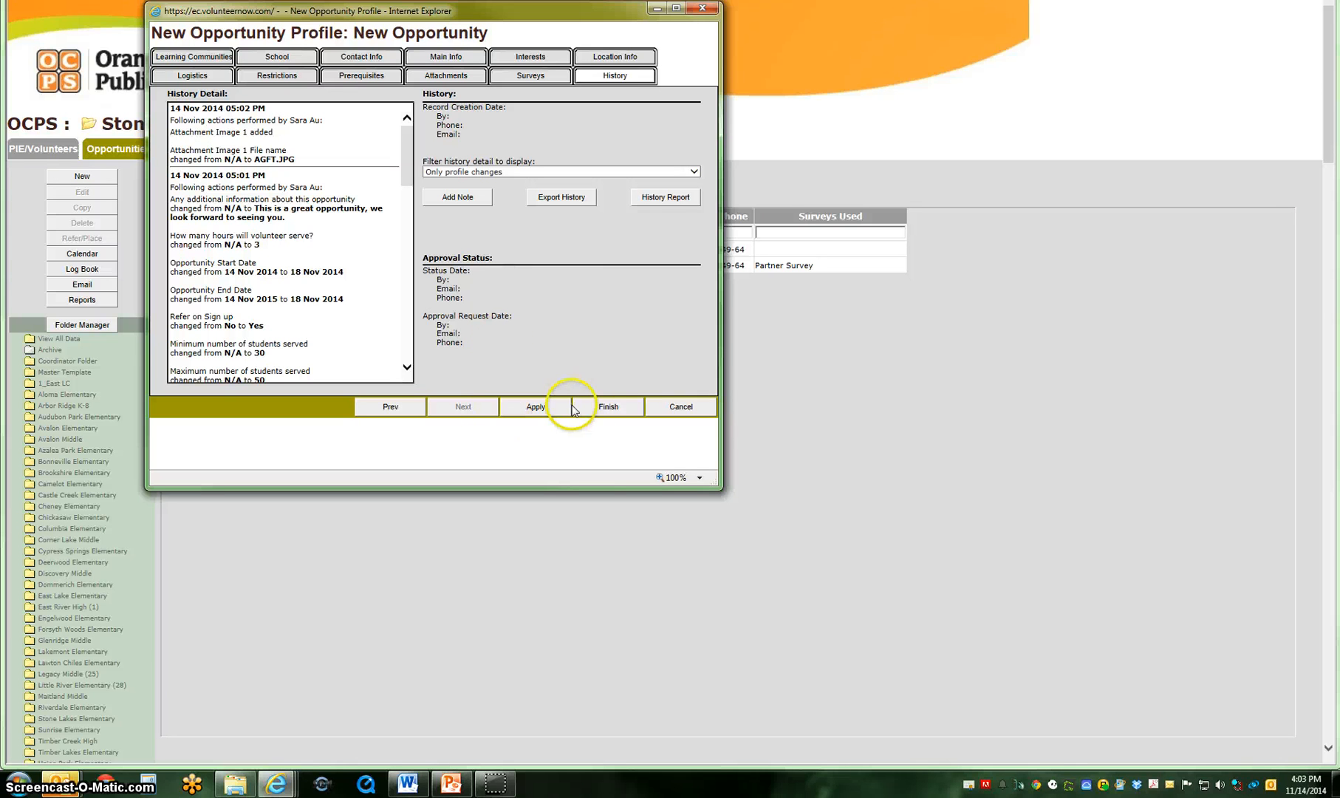
left_click(609, 407)
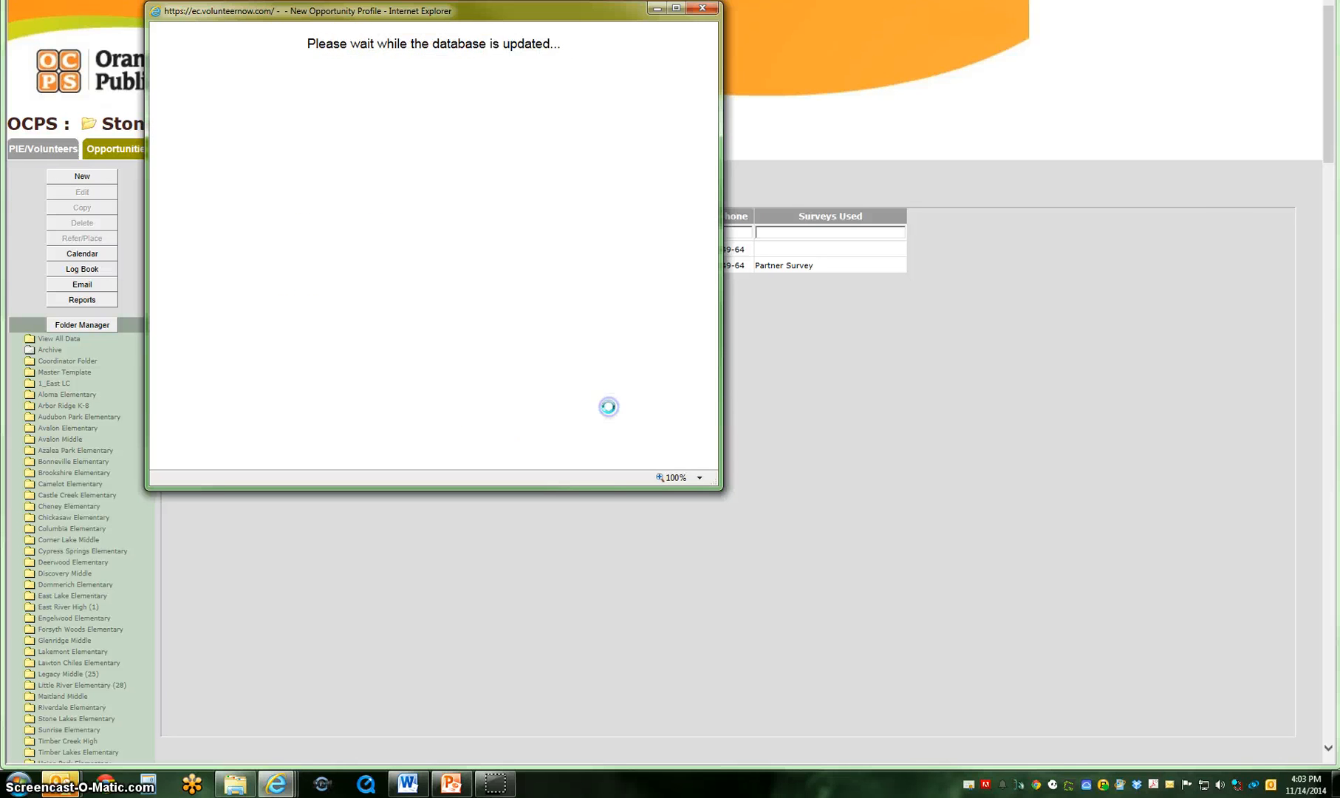